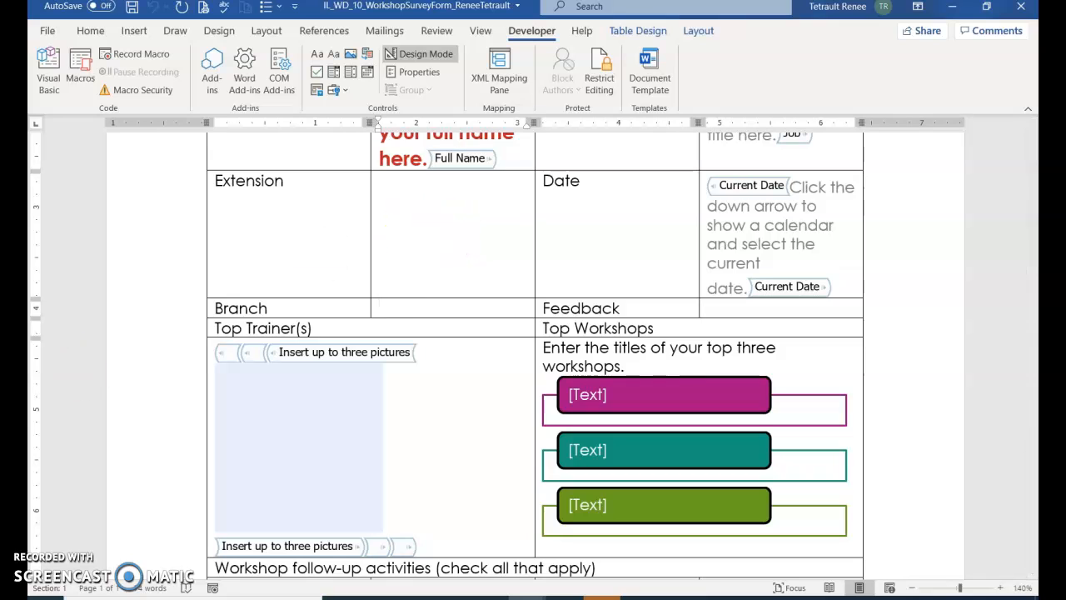
Step: Insert a combo box content control in the Branch cell and title it Branch Location
click(393, 306)
click(335, 74)
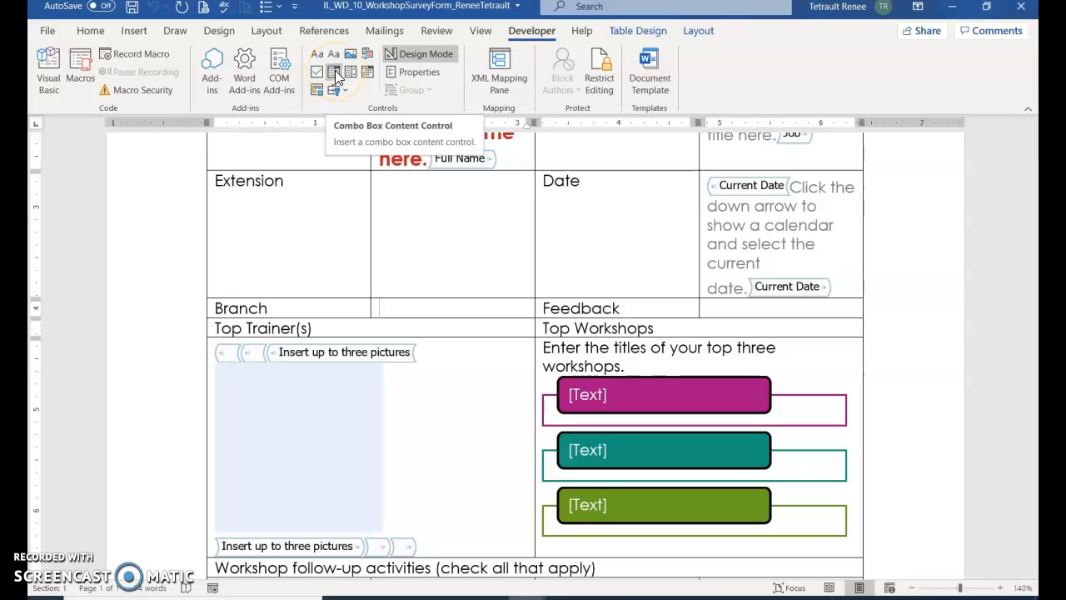
click(335, 73)
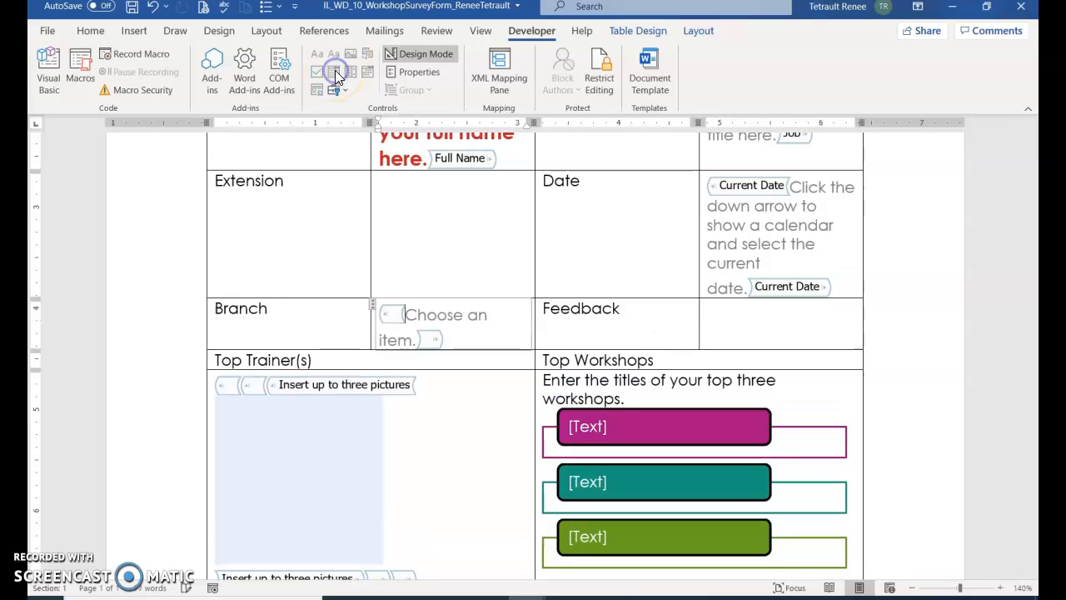
click(413, 72)
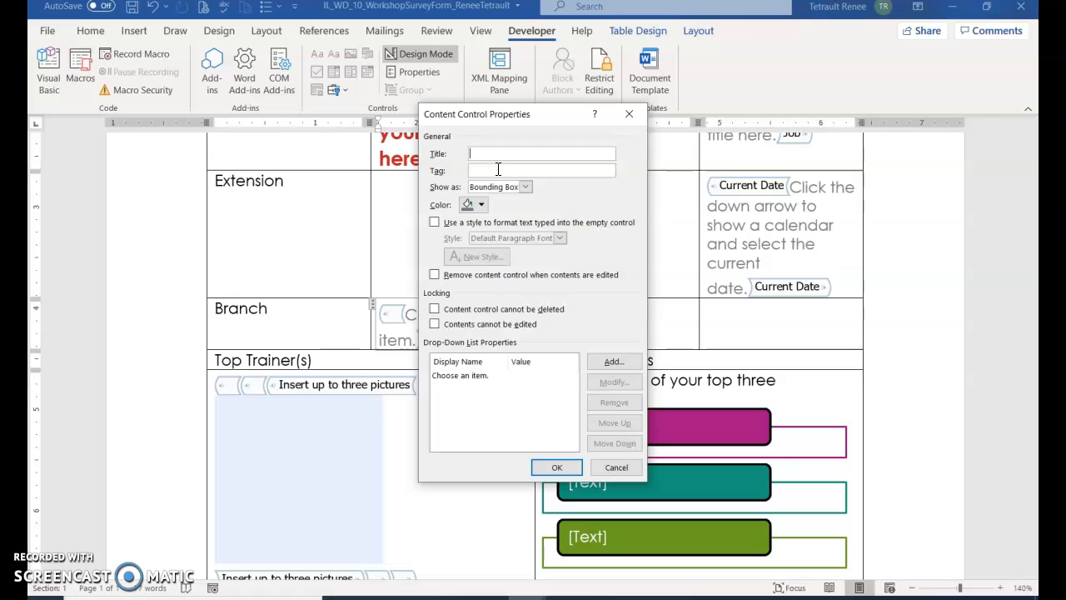
text(Branch Location)
Step: Add Chicago, USA as the first choice in the combo box list
click(613, 365)
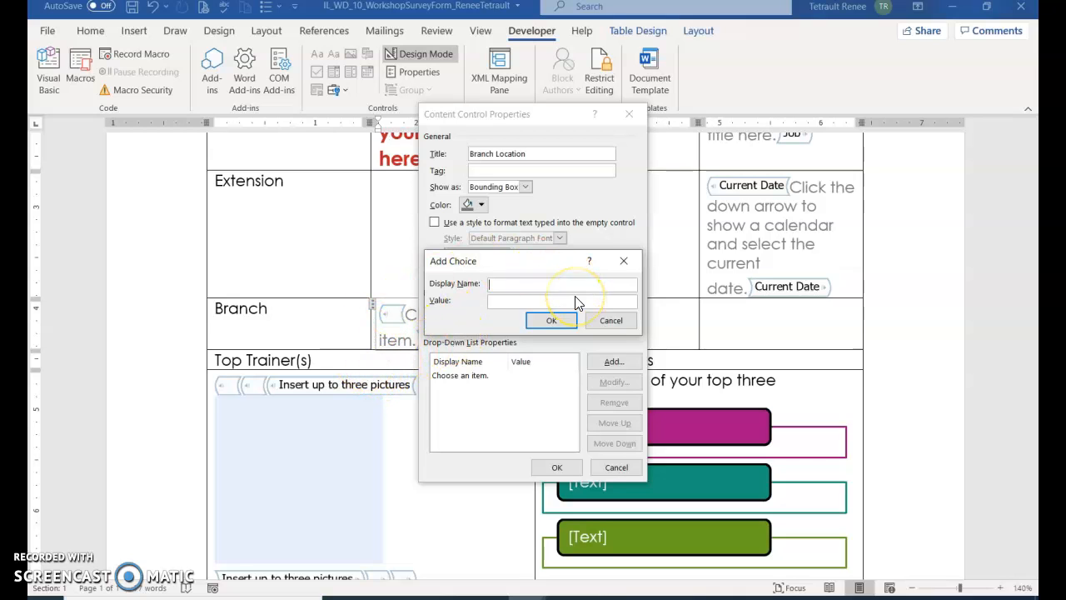
text(Chicag)
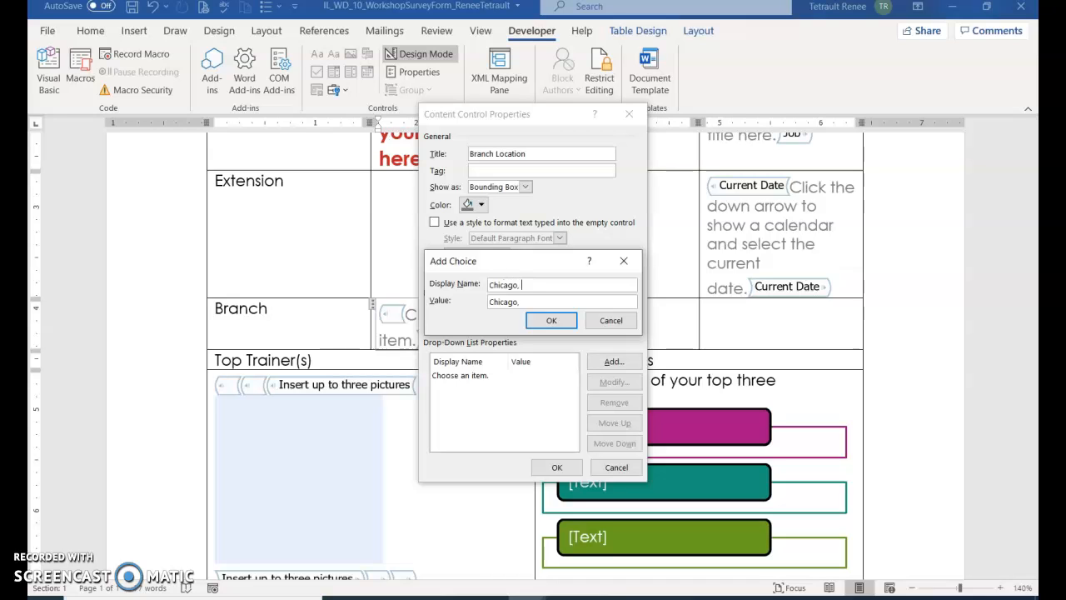
text(o, USA)
click(550, 323)
Step: Add Los Angeles, USA and Sydney, Australia as Branch Location choices
click(614, 363)
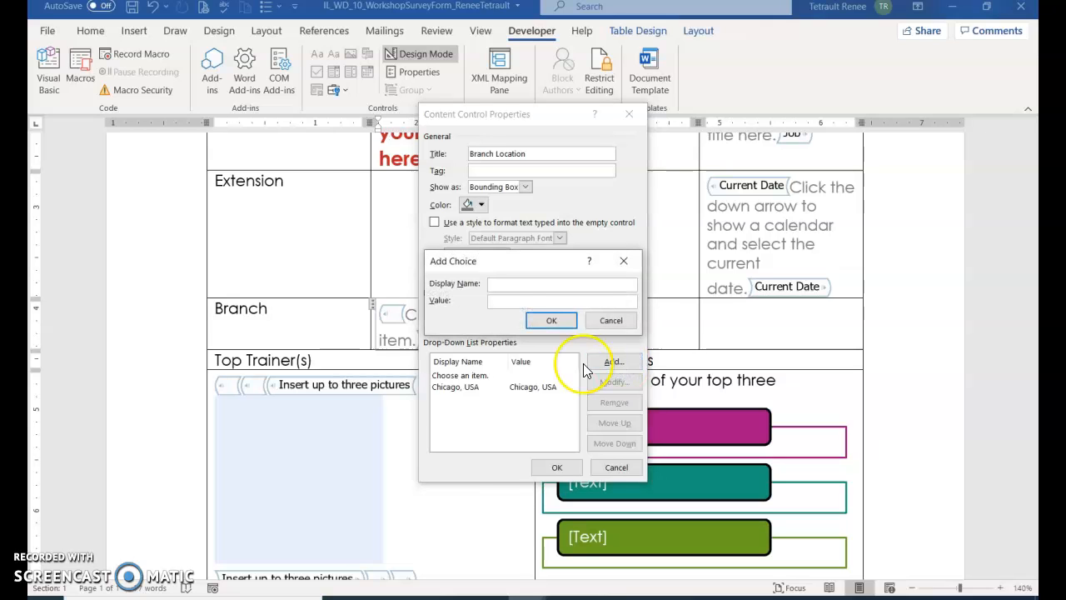
text(Los Angeles, USA)
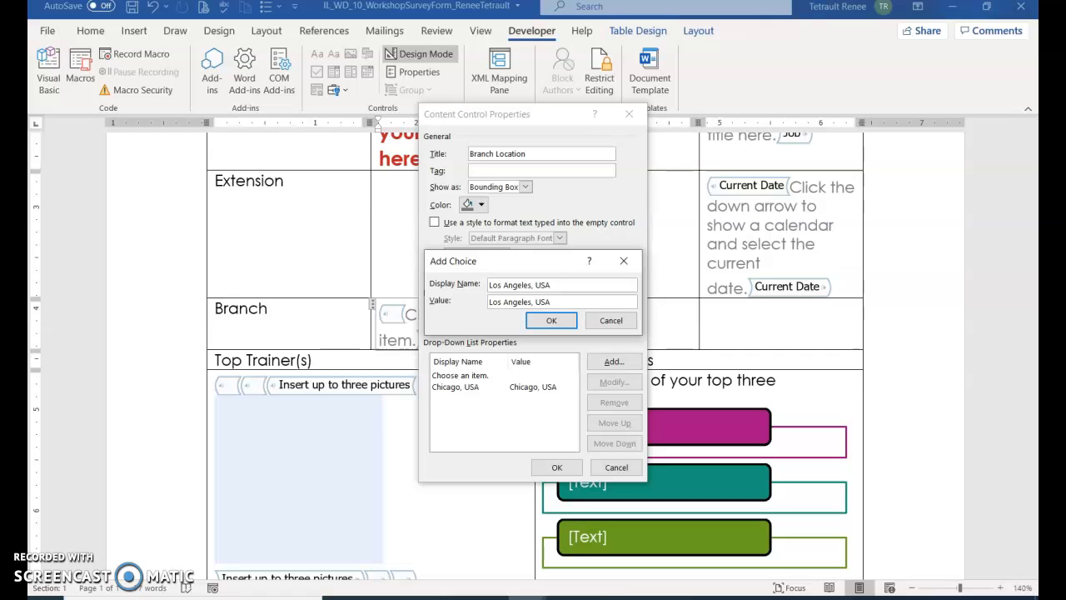
key(Return)
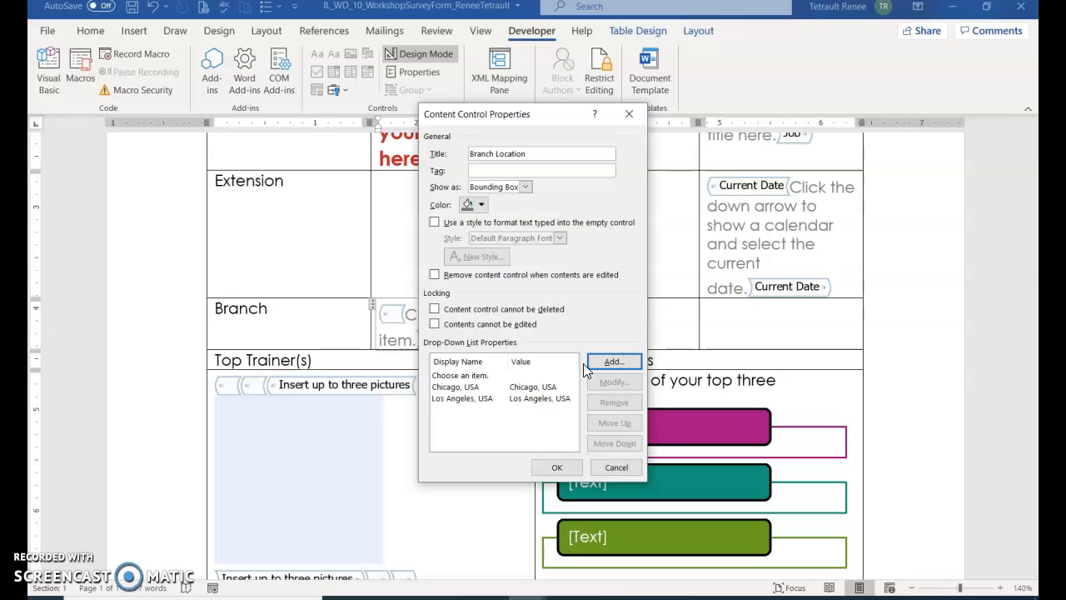
click(586, 371)
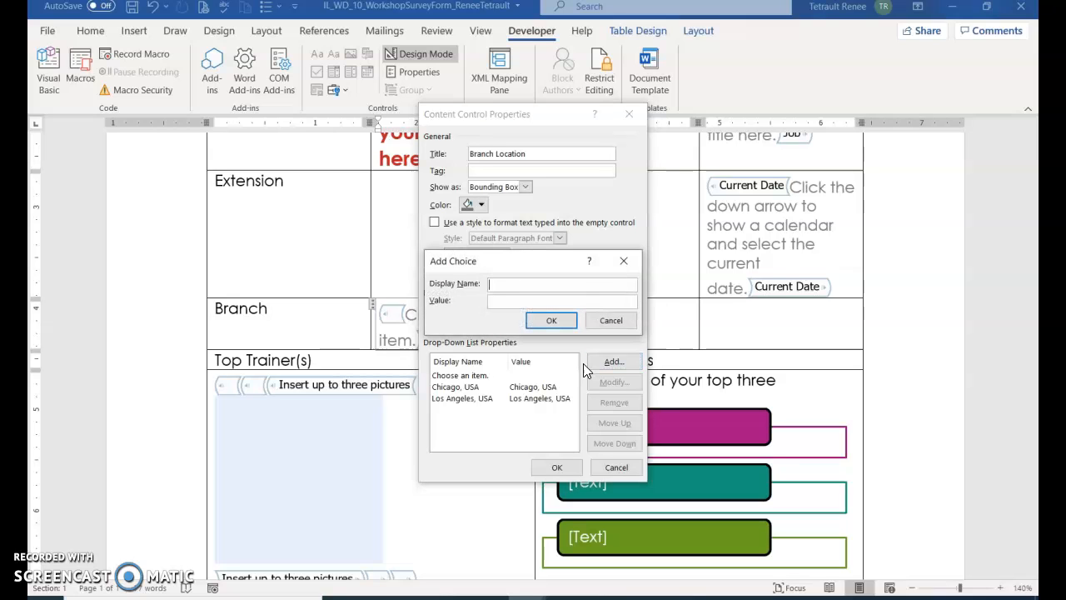
text(Sydney, Aust)
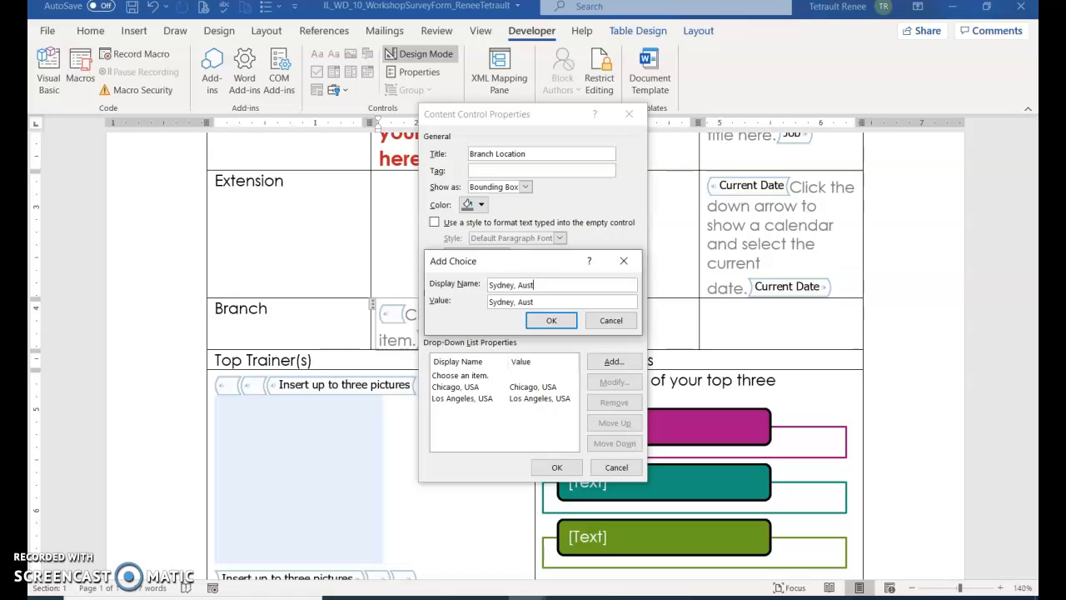
text(ralia)
key(Return)
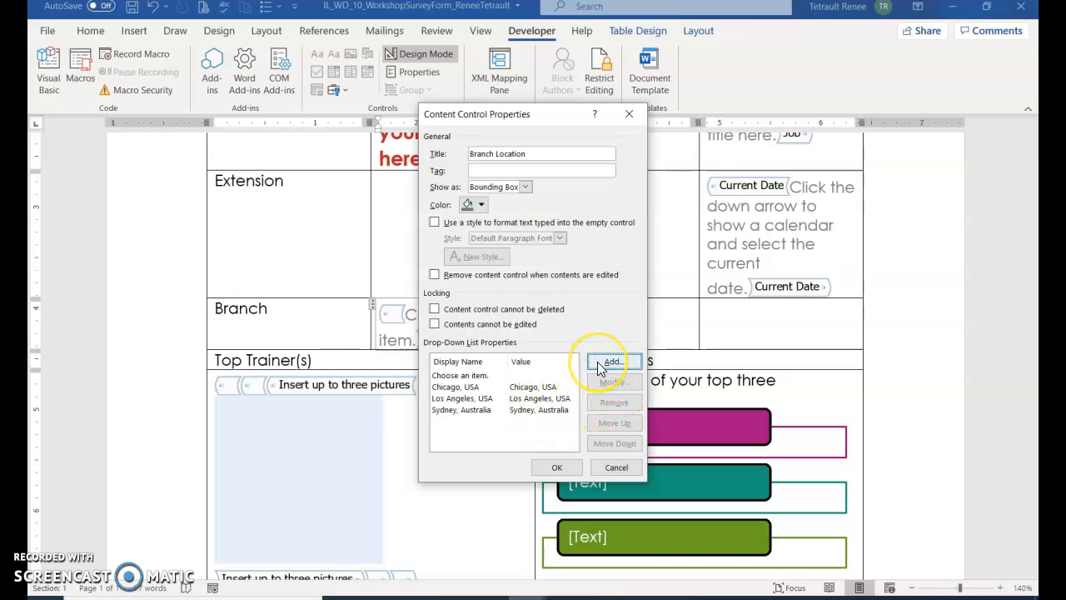
Step: Add Toronto, Canada and Miami, USA as further Branch Location choices
click(597, 361)
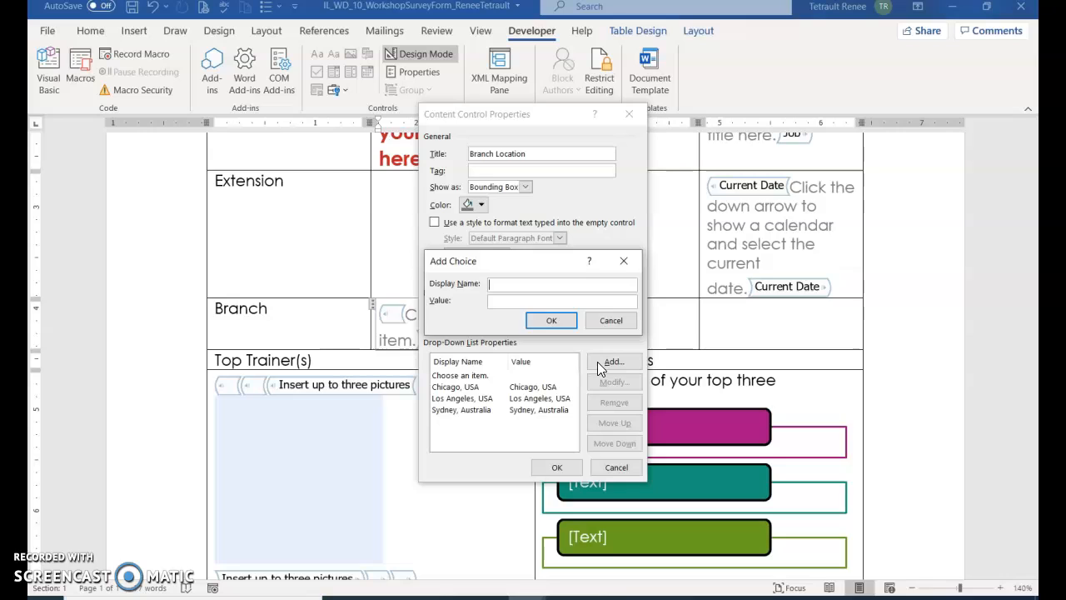
text(Toronto, Canada)
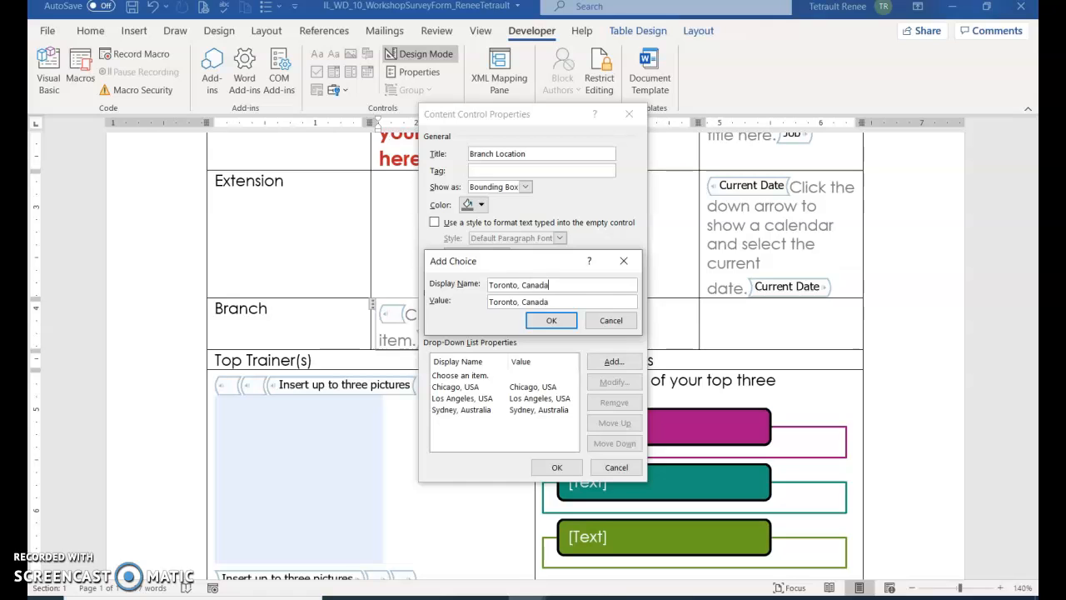
key(Return)
click(597, 363)
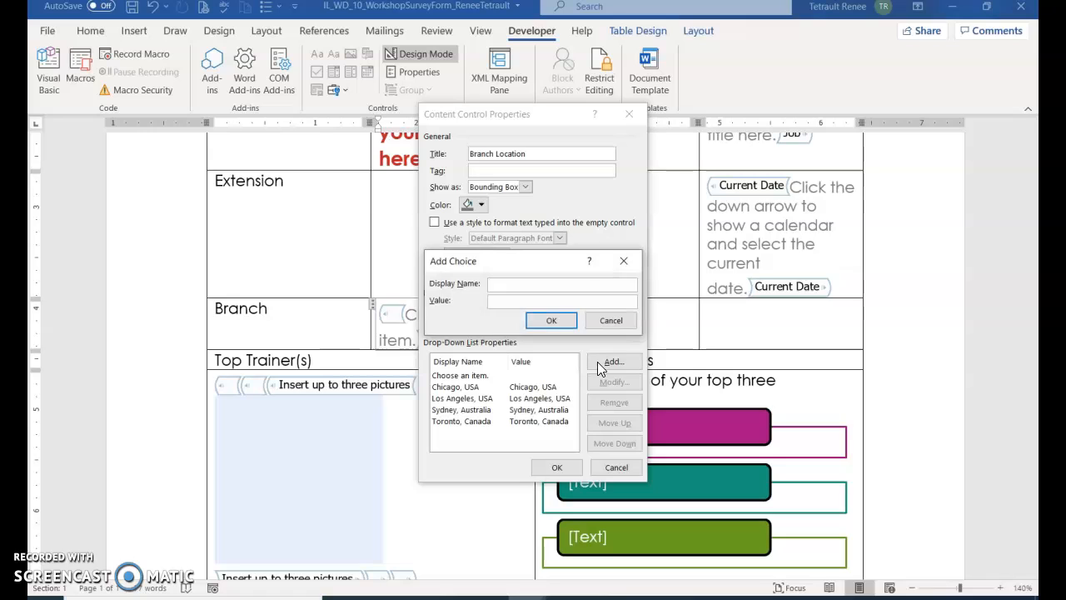
text(Miami, USA)
click(549, 320)
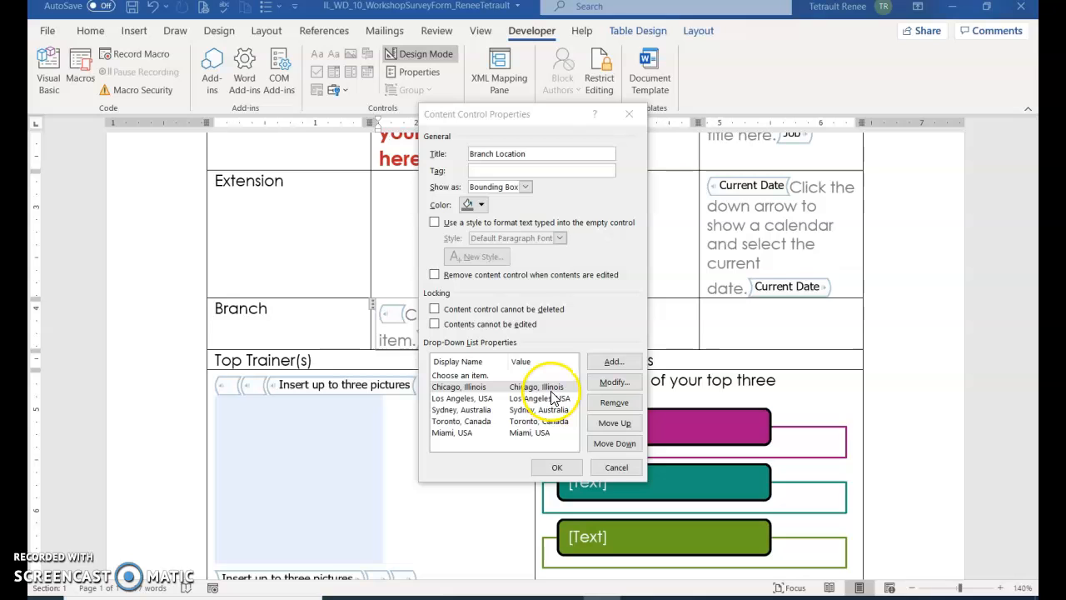
Step: Edit the Chicago, Illinois entry's display name so it reads Chicago, USA
click(552, 389)
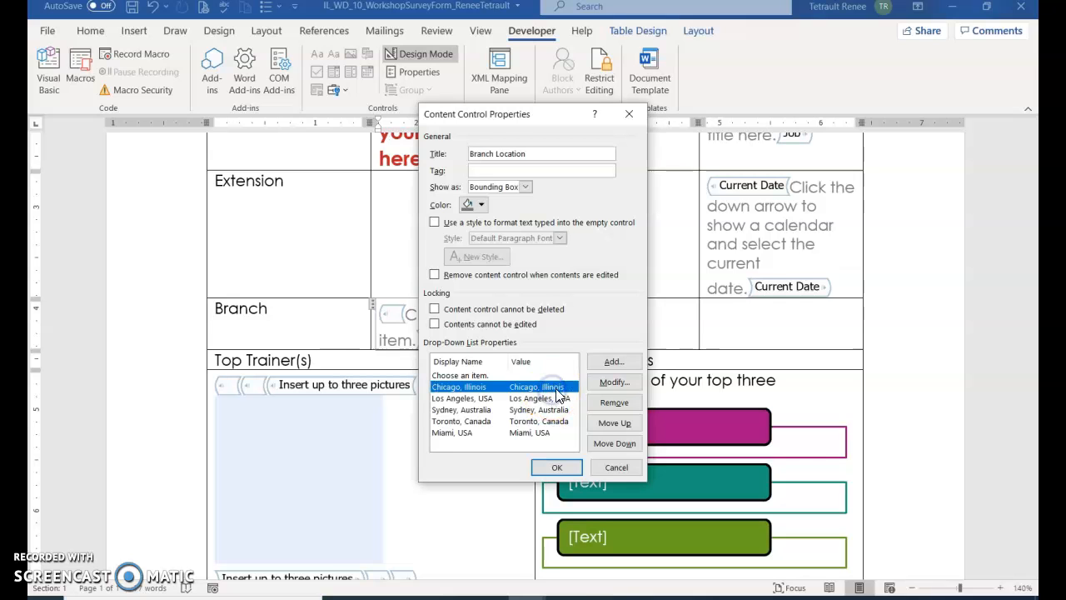
click(614, 382)
key(BackSpace)
key(BackSpace)
key(BackSpace)
key(BackSpace)
key(BackSpace)
key(BackSpace)
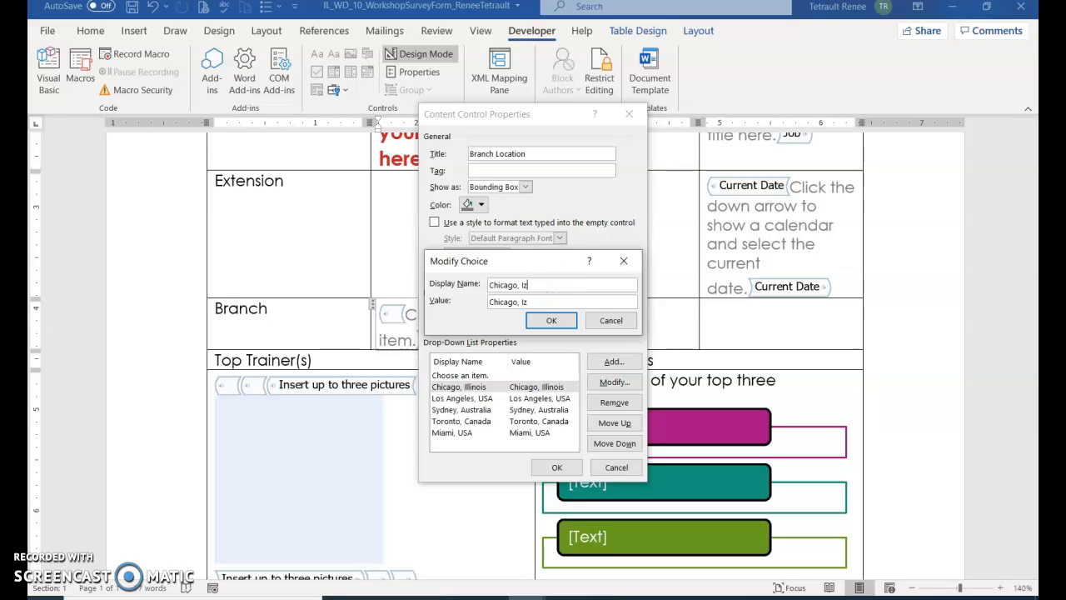
text(USA)
click(552, 321)
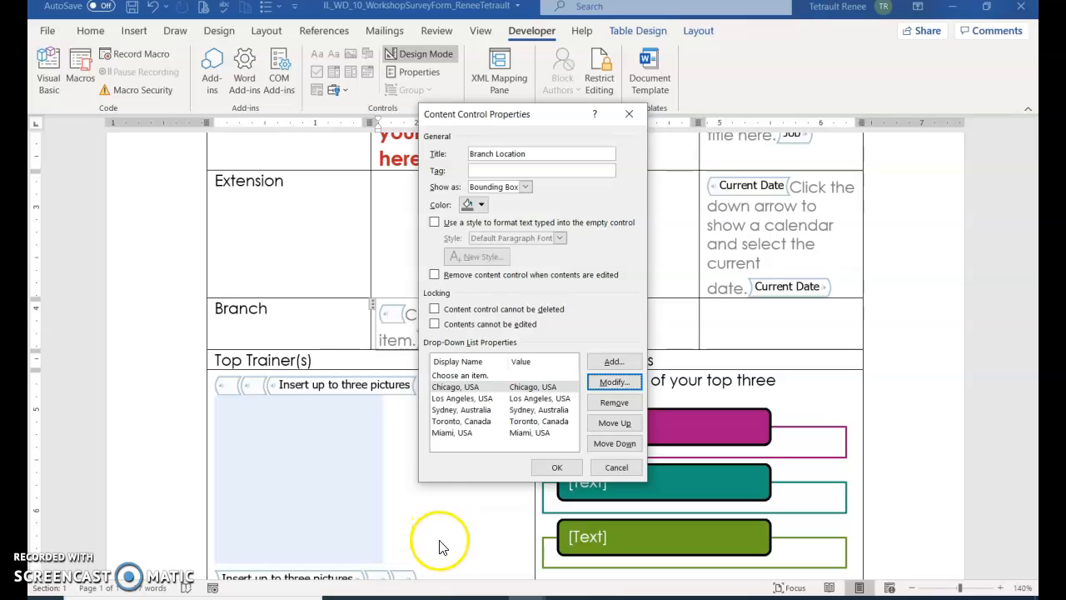
Step: Apply the Branch Location settings and insert a drop-down list into the Feedback cell
click(553, 468)
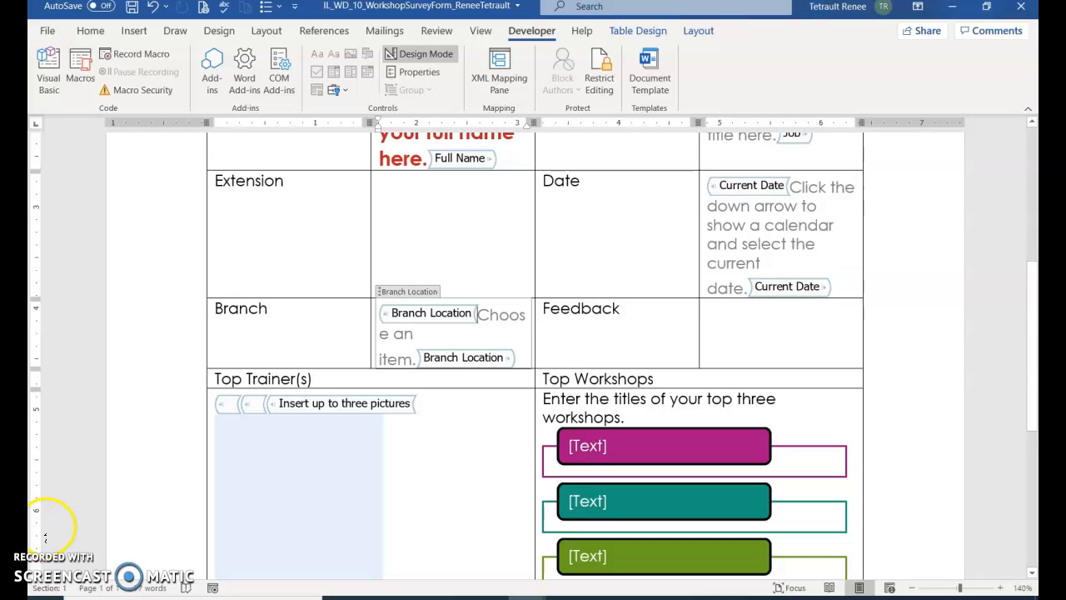
click(737, 323)
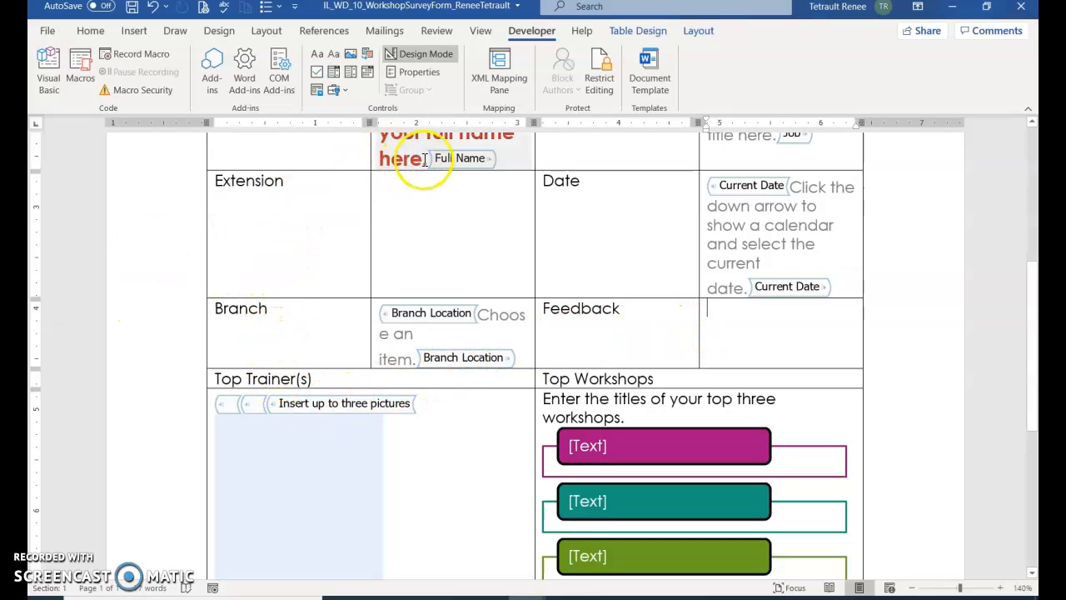
click(353, 77)
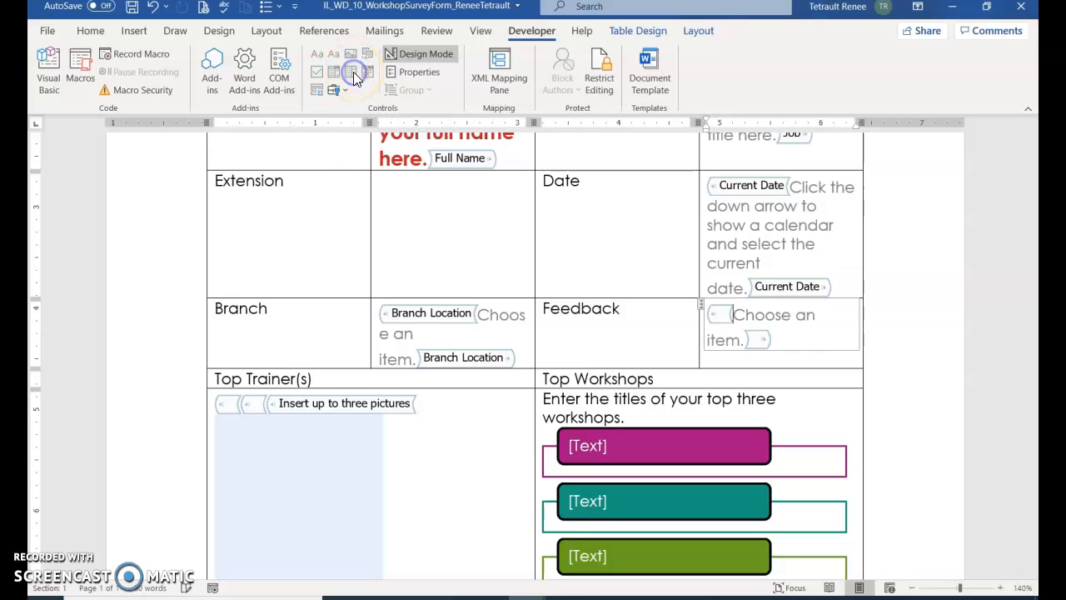
click(401, 73)
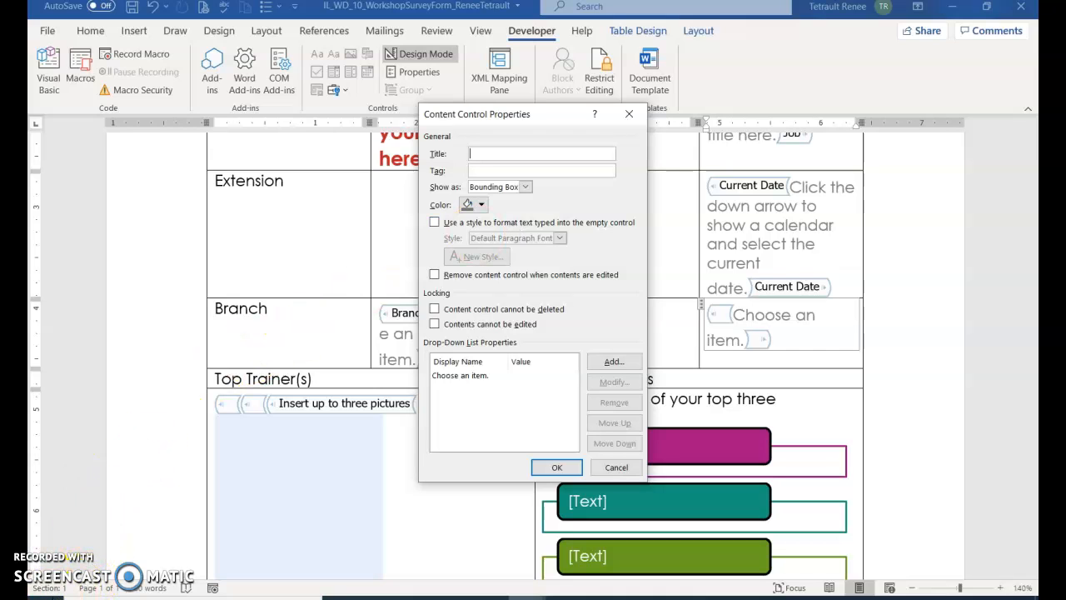
click(52, 595)
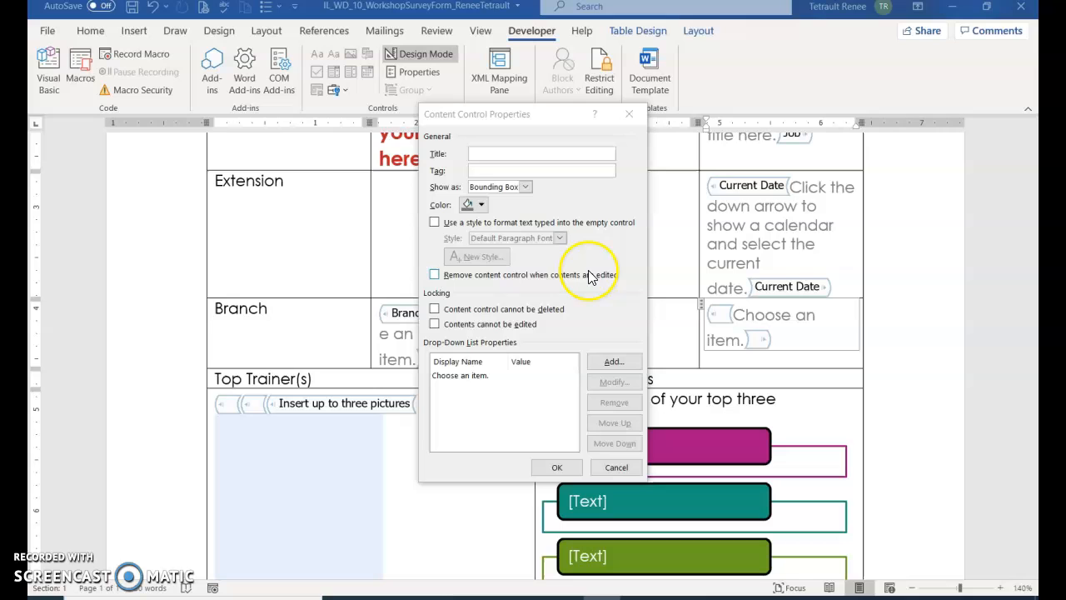
Step: Add the choices Excellent, Good, Average and Challenging to the Feedback drop-down list
click(613, 363)
text(Excel)
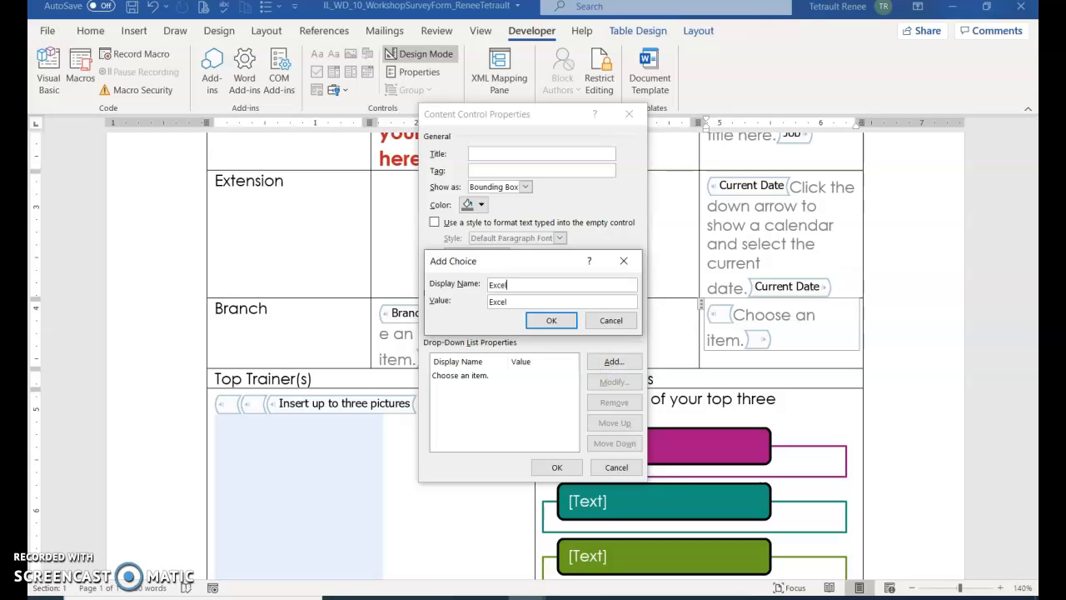
text(lent)
key(Return)
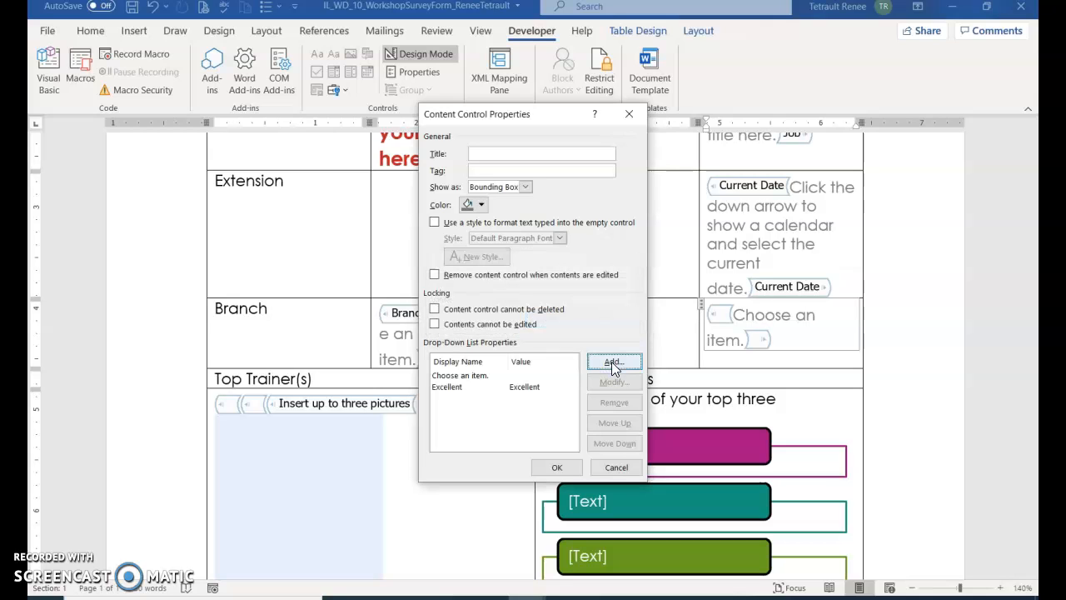
click(611, 362)
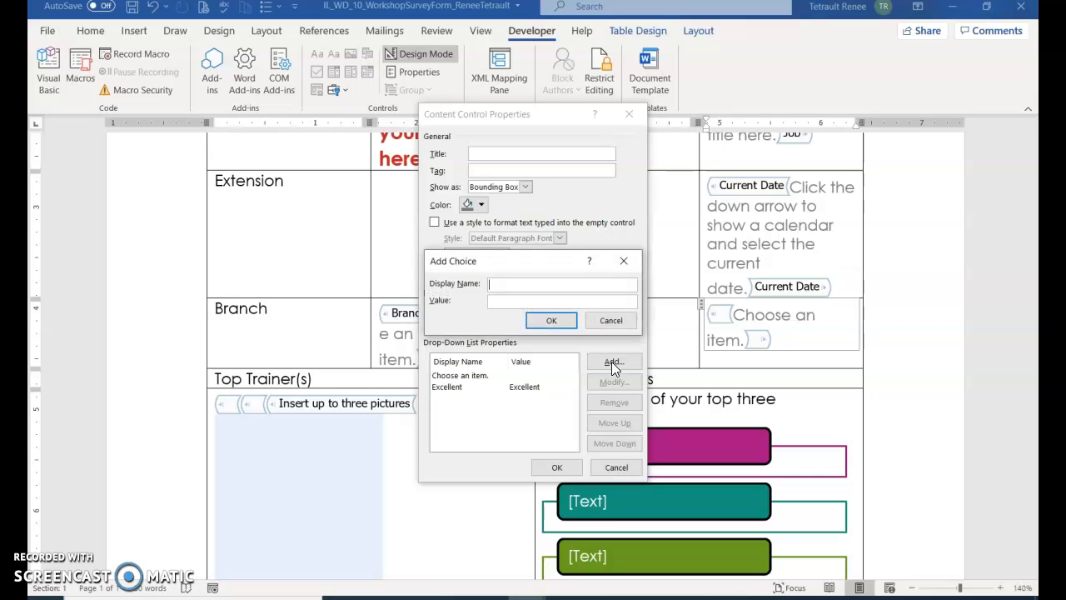
text(Good)
key(Return)
text(Average)
key(Return)
click(614, 361)
text(Challenging)
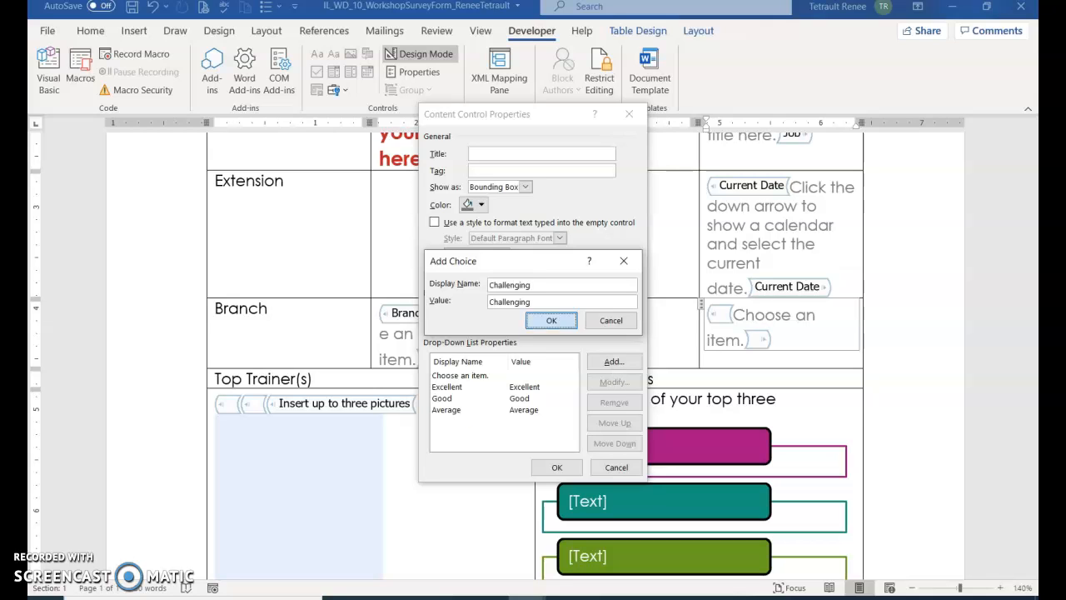
key(Return)
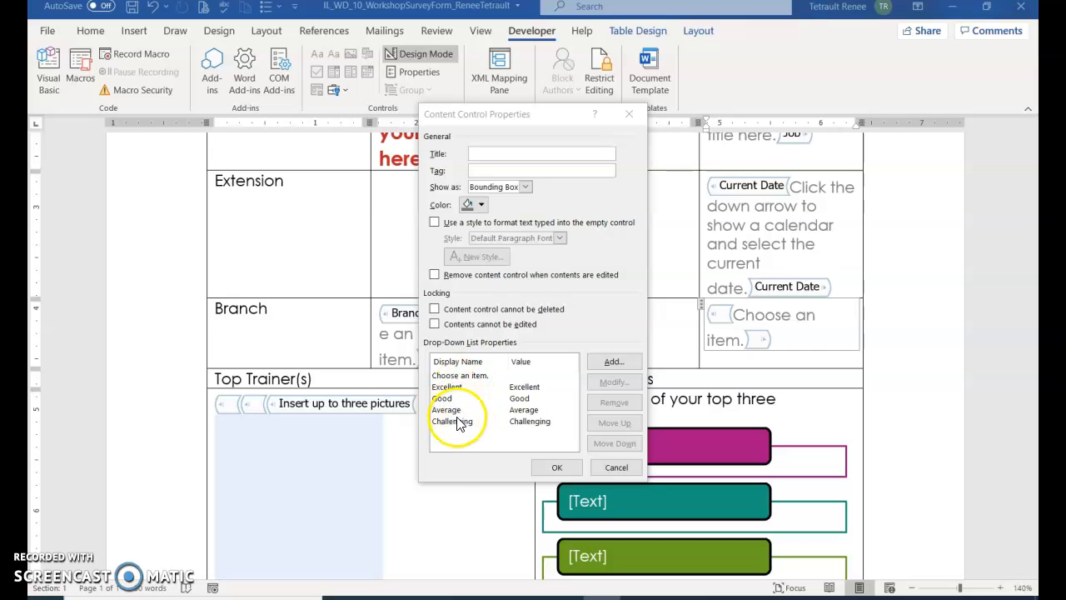
click(556, 468)
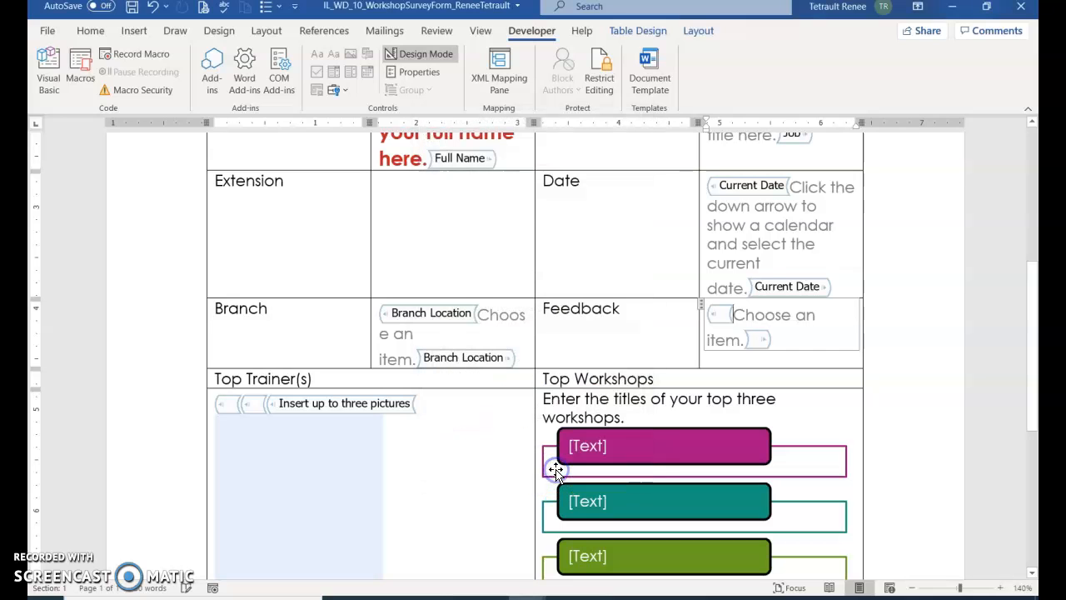
click(529, 478)
scroll(509, 447, up, 3)
scroll(515, 448, down, 4)
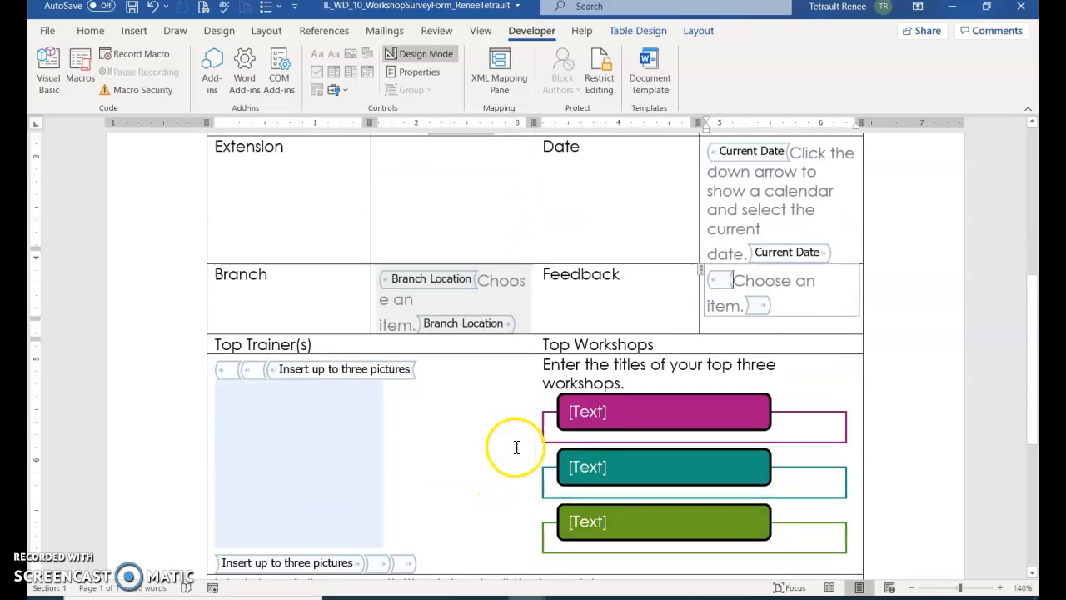
scroll(516, 447, up, 2)
click(433, 328)
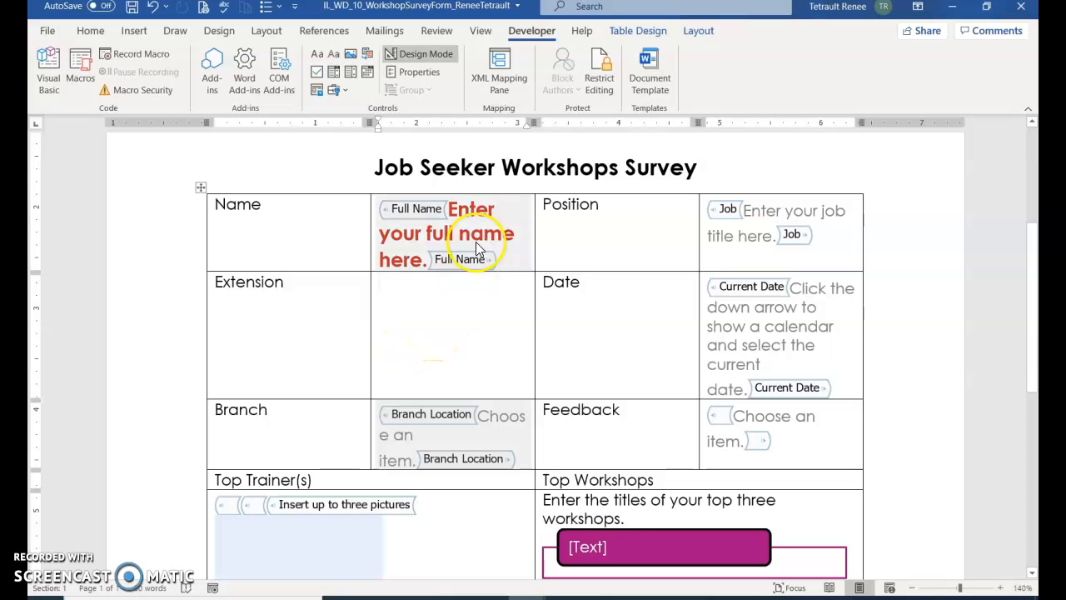
Step: Insert a legacy text form field into the Extension cell
click(337, 90)
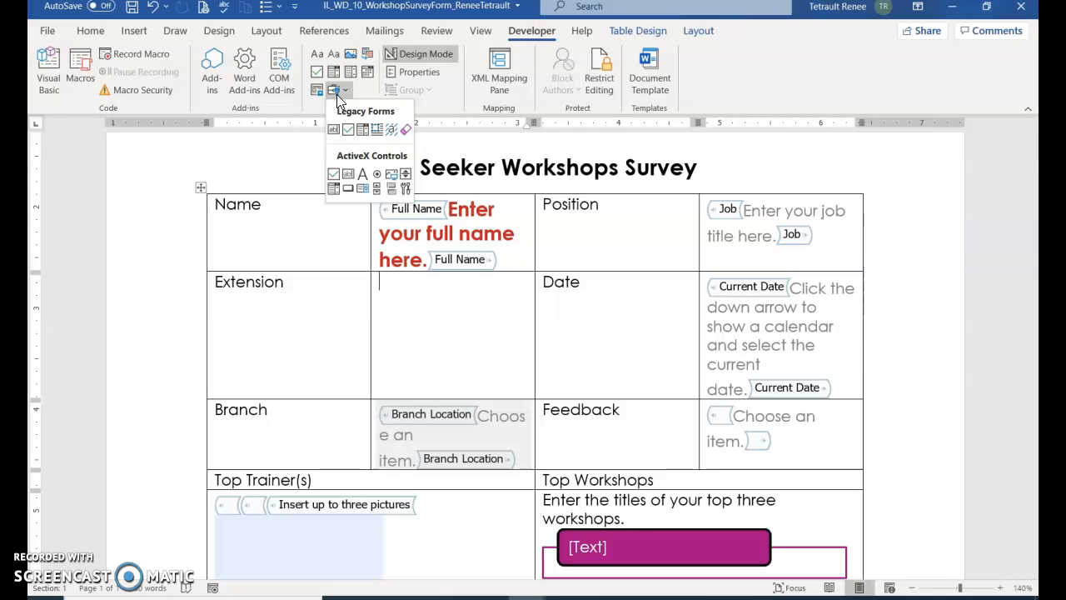
click(335, 130)
click(334, 130)
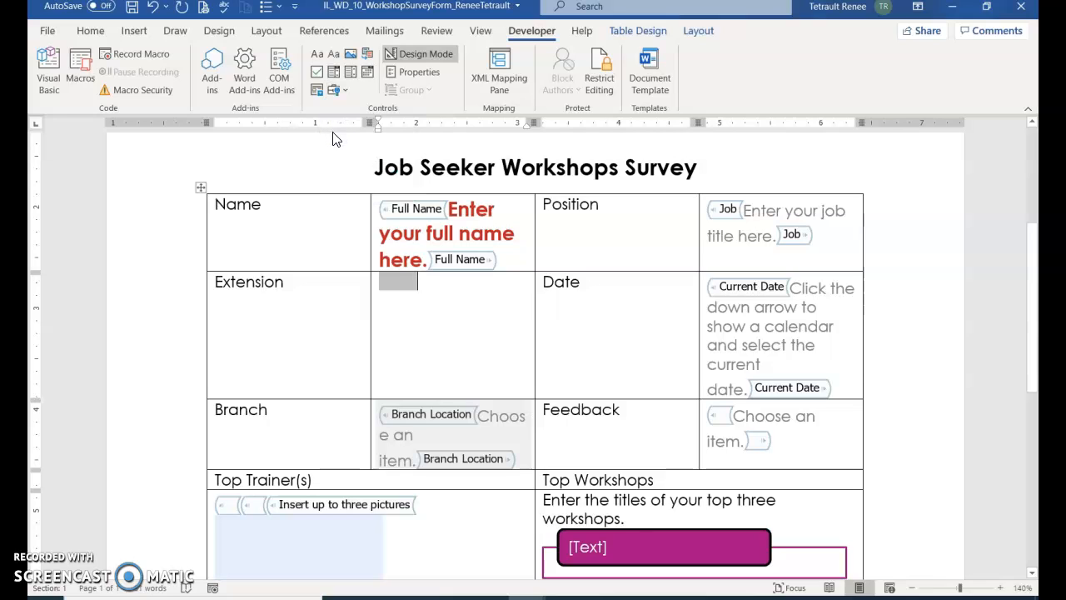
click(392, 209)
click(399, 285)
double_click(399, 286)
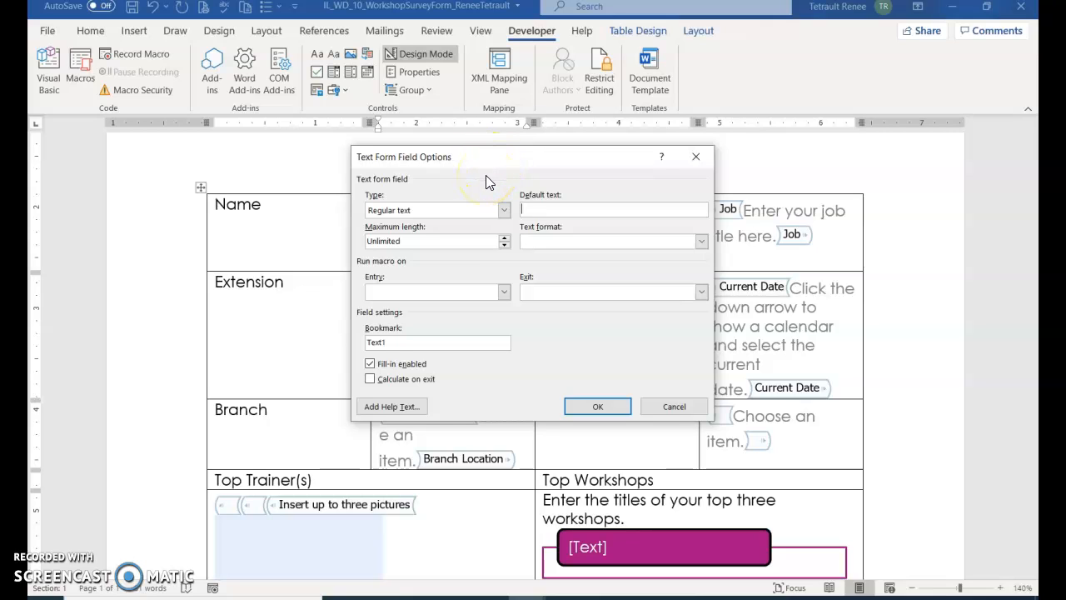
Step: Set the Extension field to Number type, maximum length 3, default number 100
click(505, 211)
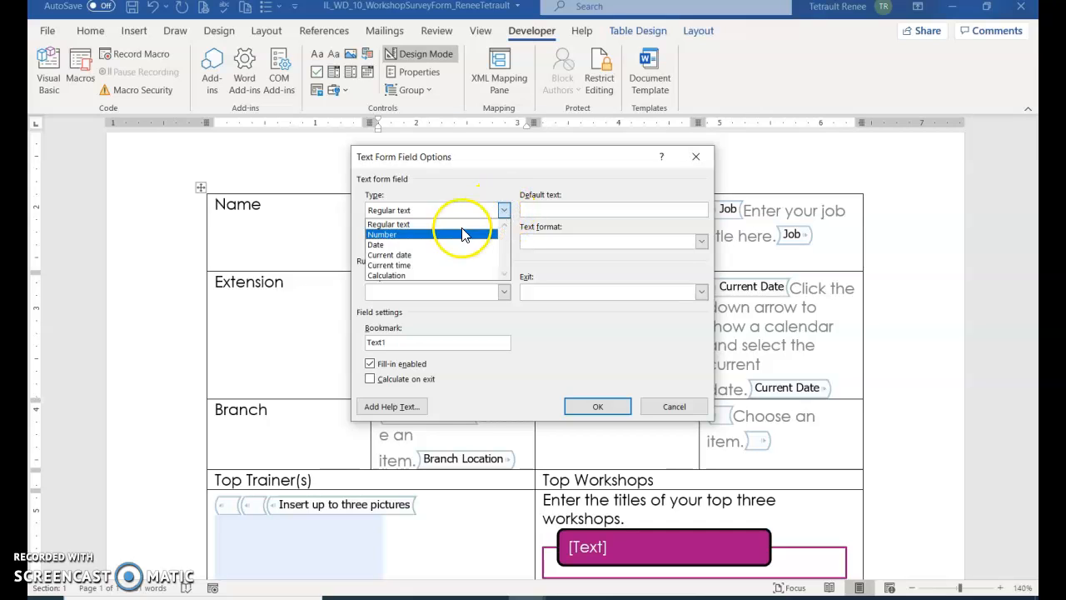
click(405, 234)
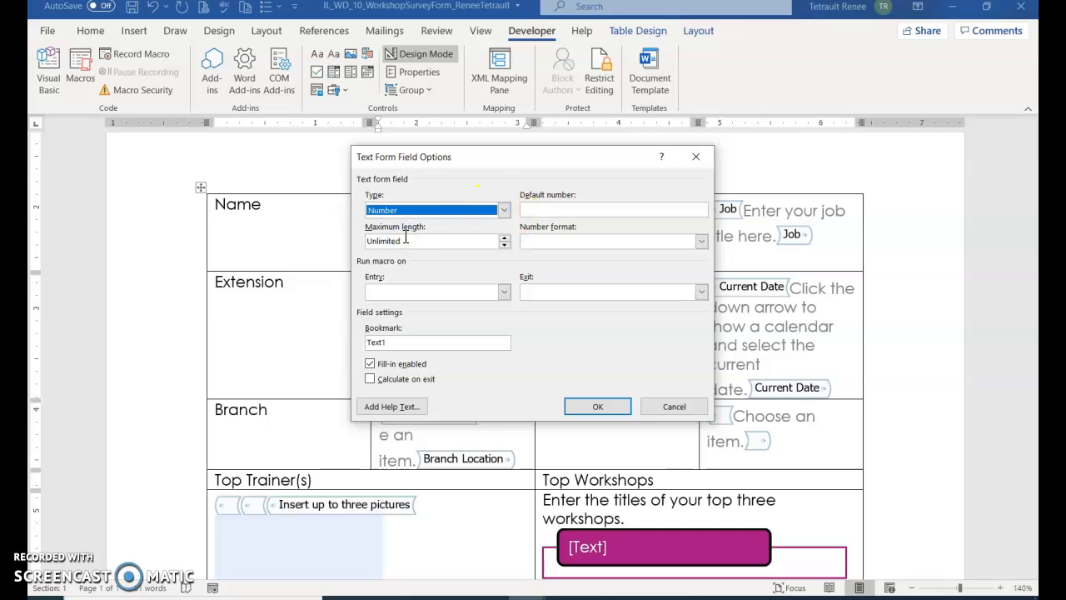
click(506, 241)
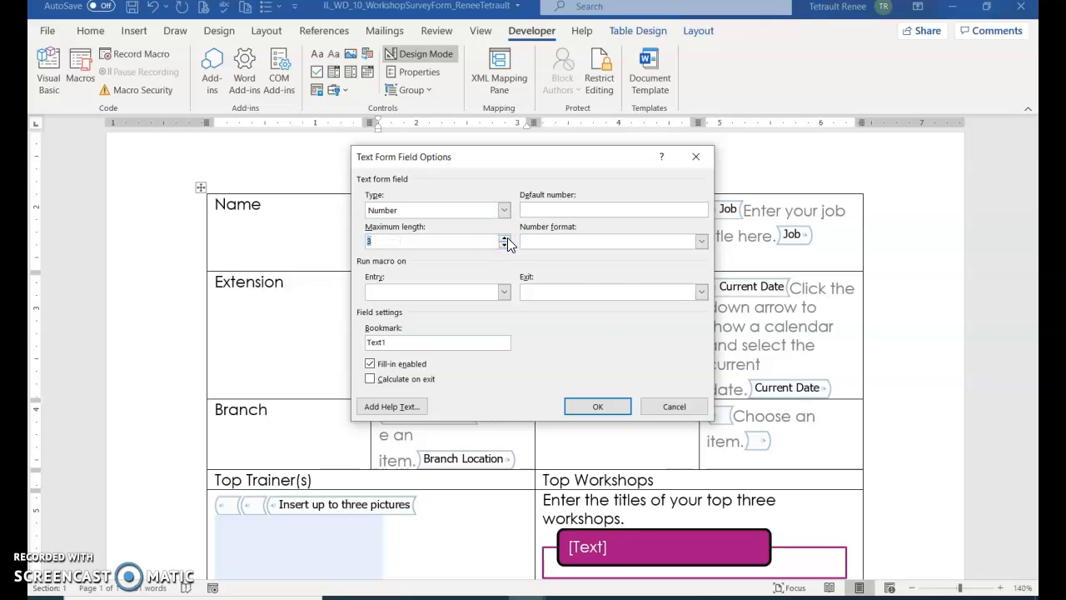
click(598, 215)
text(100)
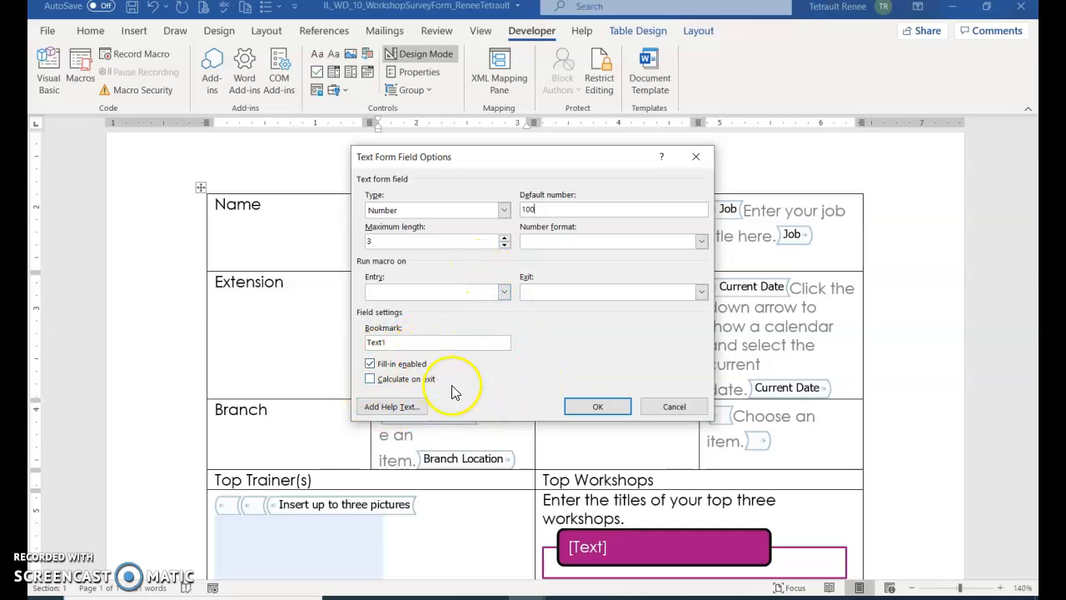
click(568, 405)
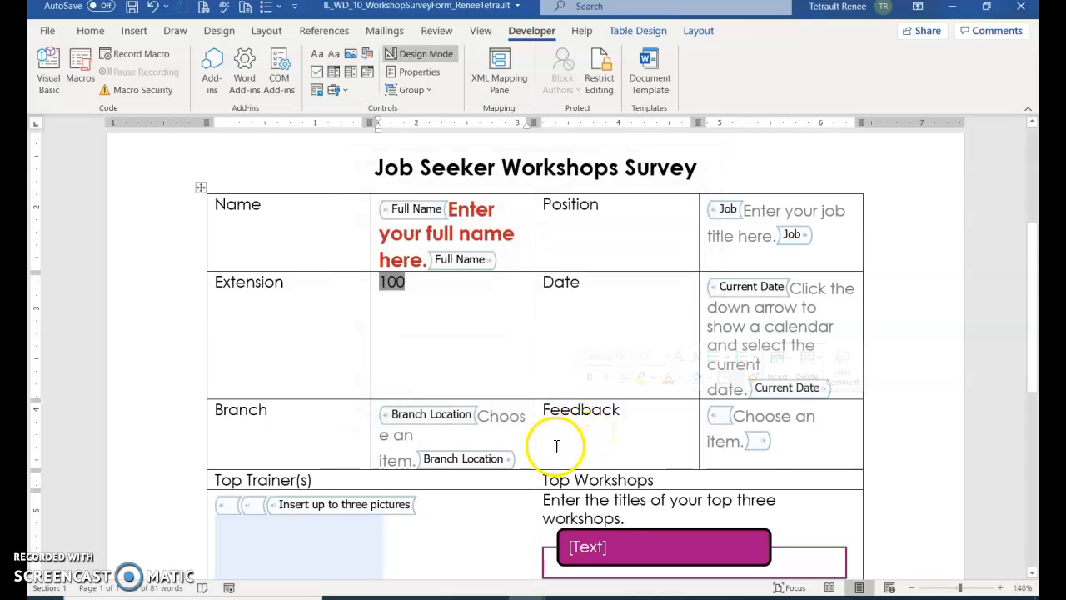
Step: Insert a legacy text form field in the empty cell right of the Comments label
scroll(557, 447, down, 8)
click(400, 408)
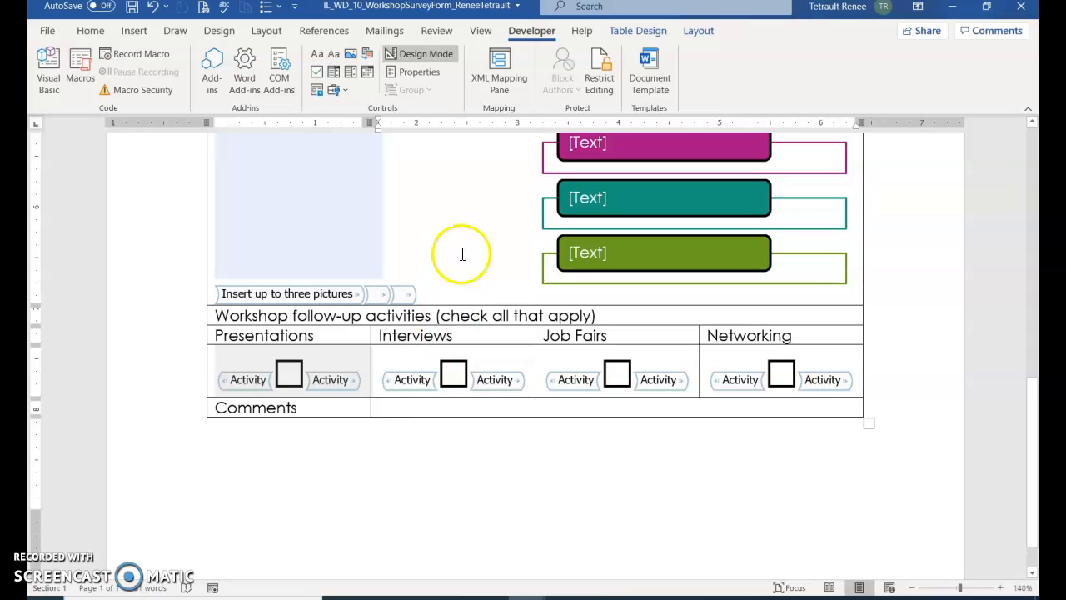
click(345, 92)
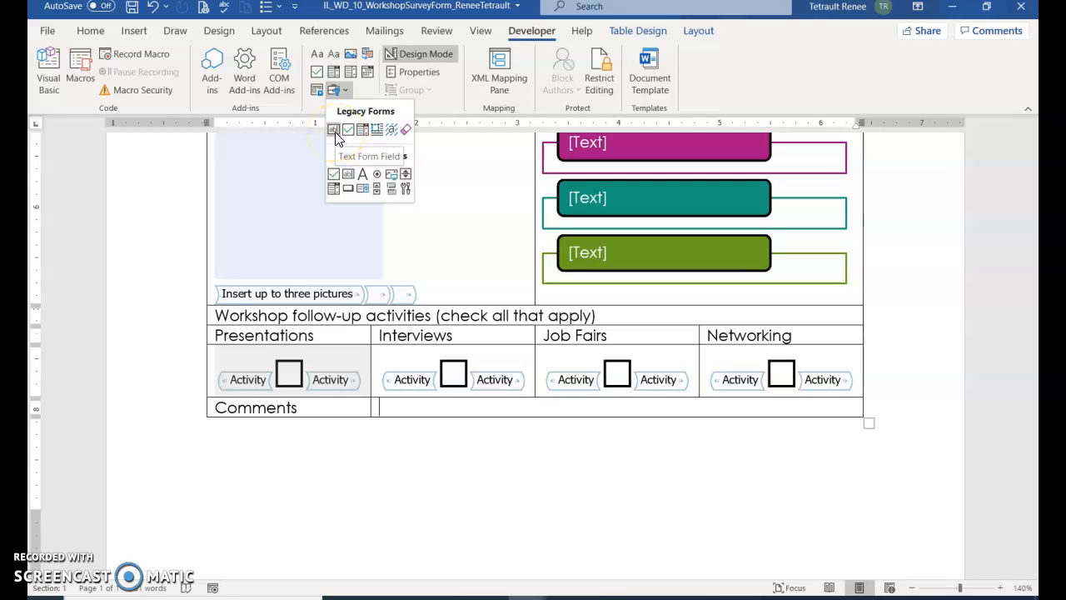
click(334, 131)
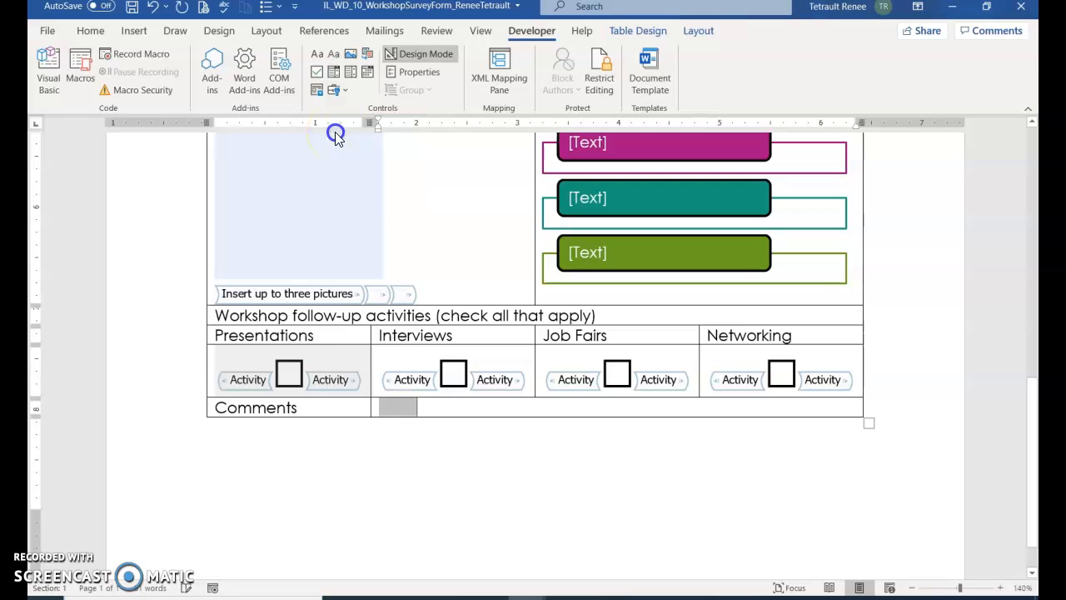
Step: Change the Comments field's Text format option to Uppercase
double_click(397, 408)
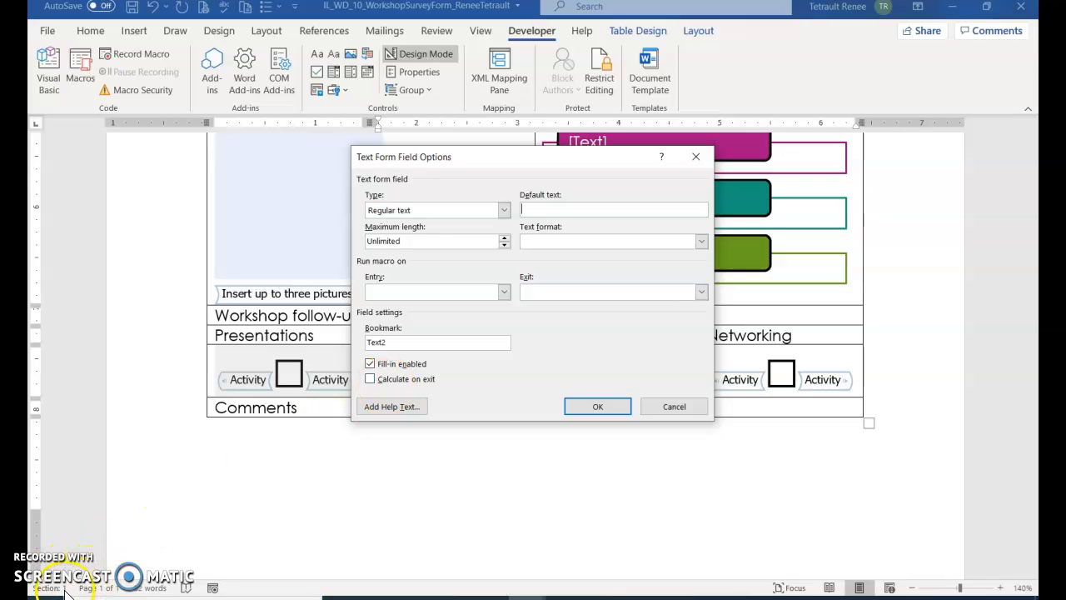
click(702, 243)
click(549, 253)
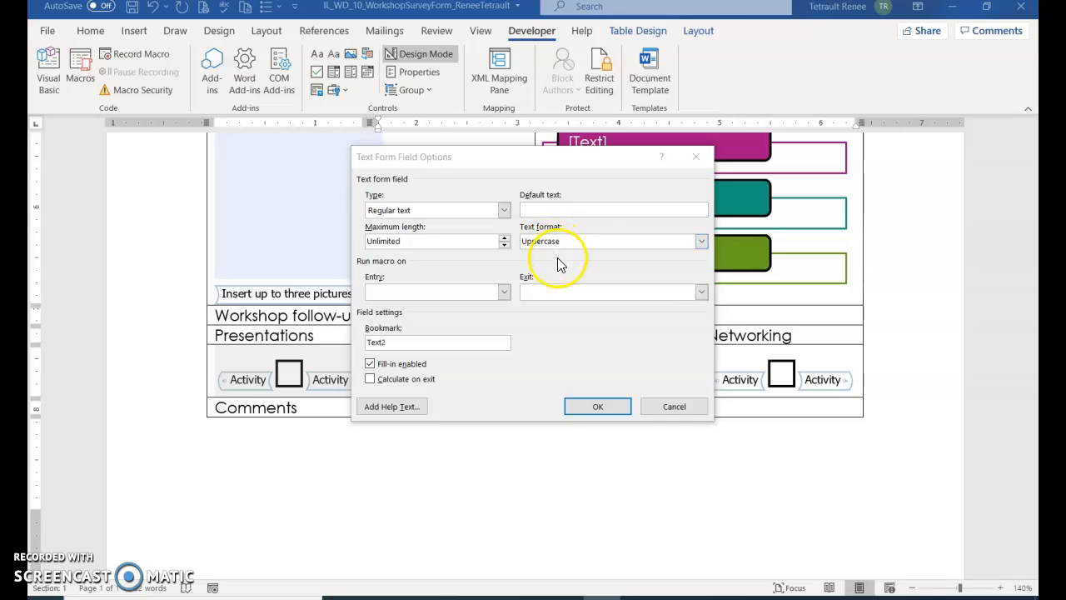
Step: Give the Comments field custom status bar help: 'Provide suggestions to help us improve our job seeker workshops.'
click(393, 408)
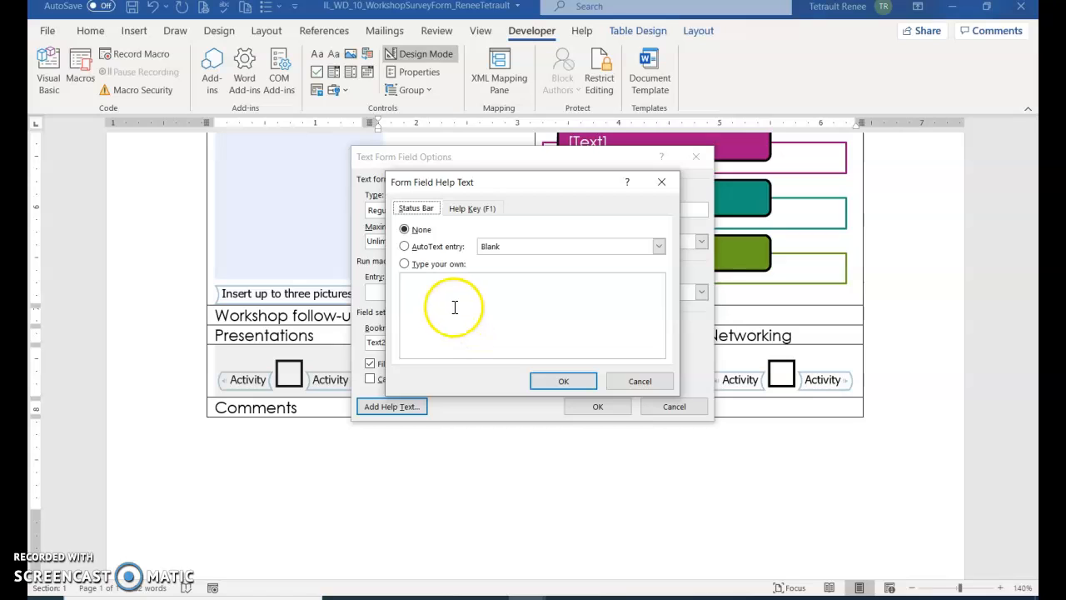
click(403, 263)
click(421, 333)
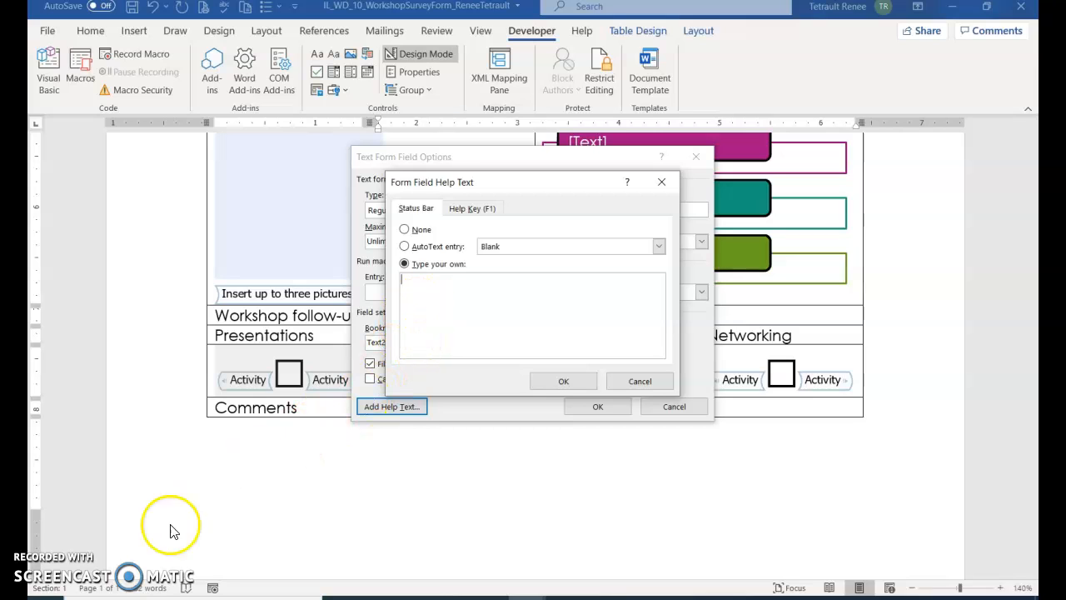
text(Provide suggestions to help us improve our job seeker workshops.)
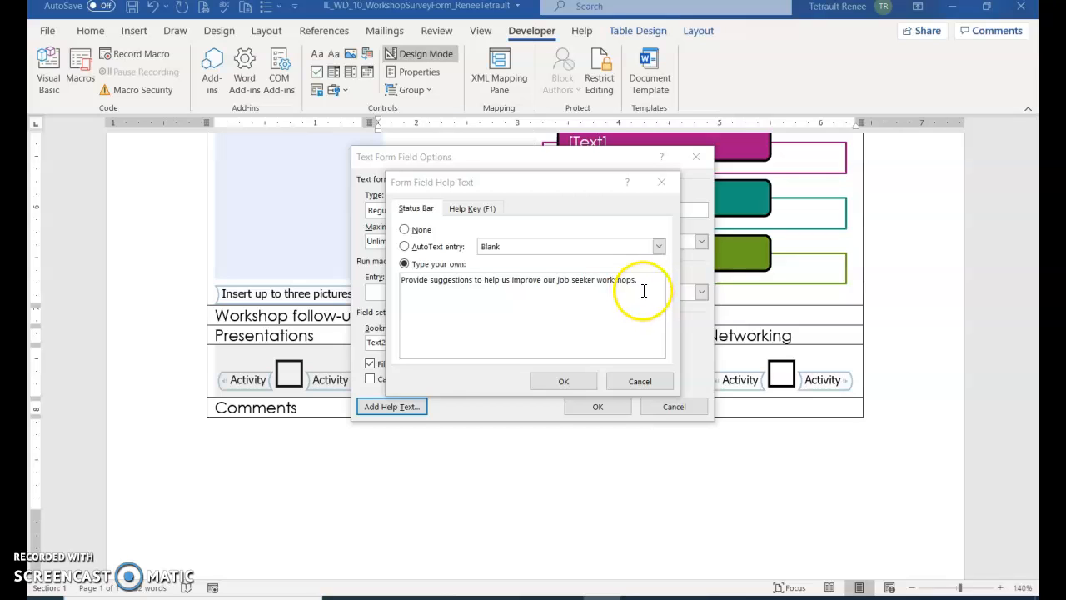
click(583, 381)
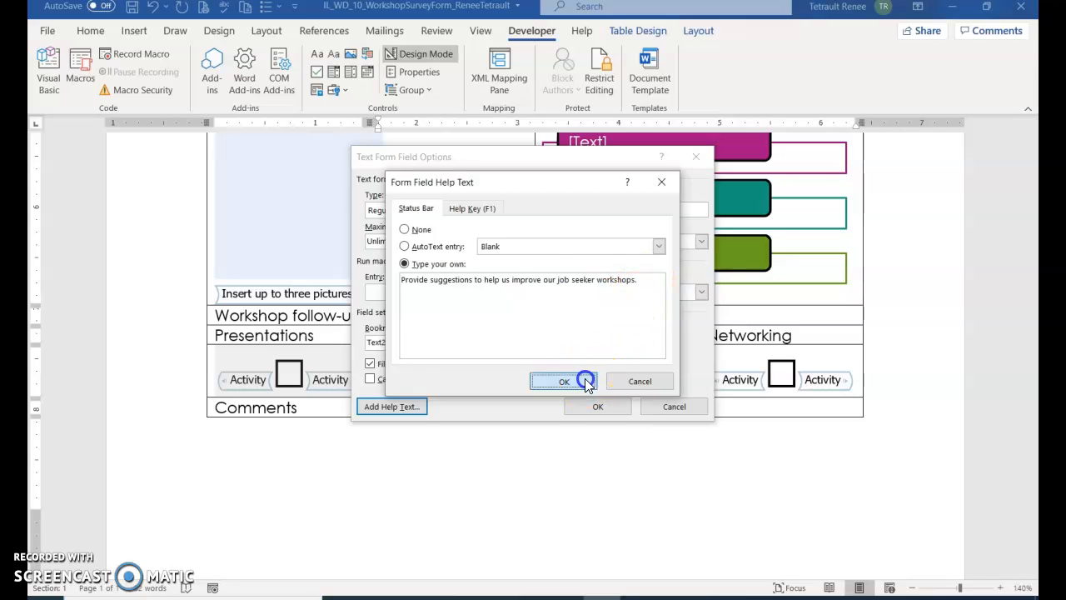
click(597, 406)
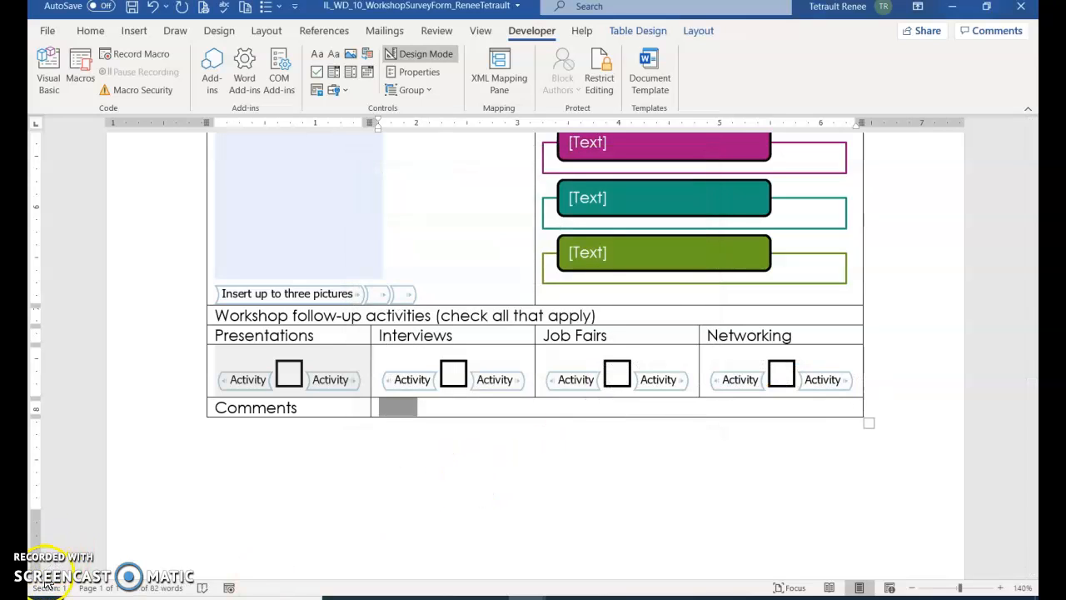
Step: Make the Name label bold and pick up its formatting with Format Painter
scroll(447, 352, up, 6)
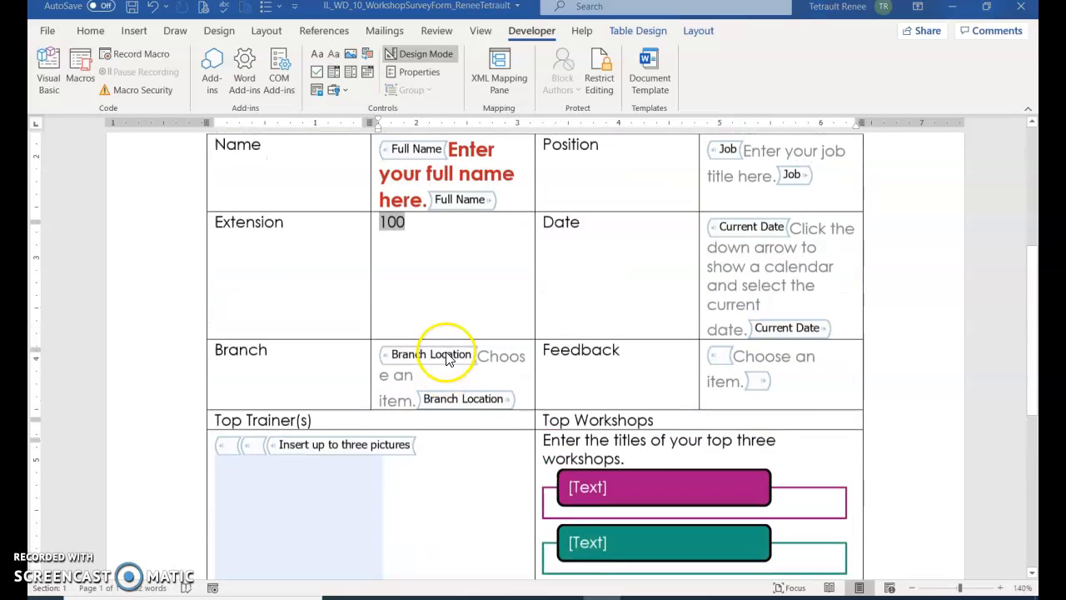
double_click(239, 209)
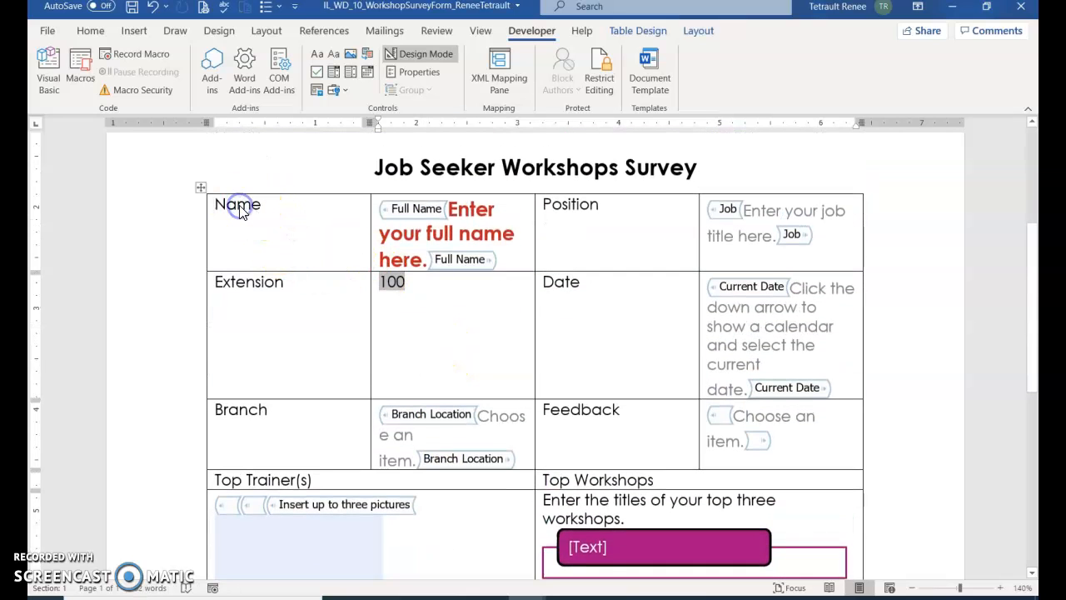
click(250, 251)
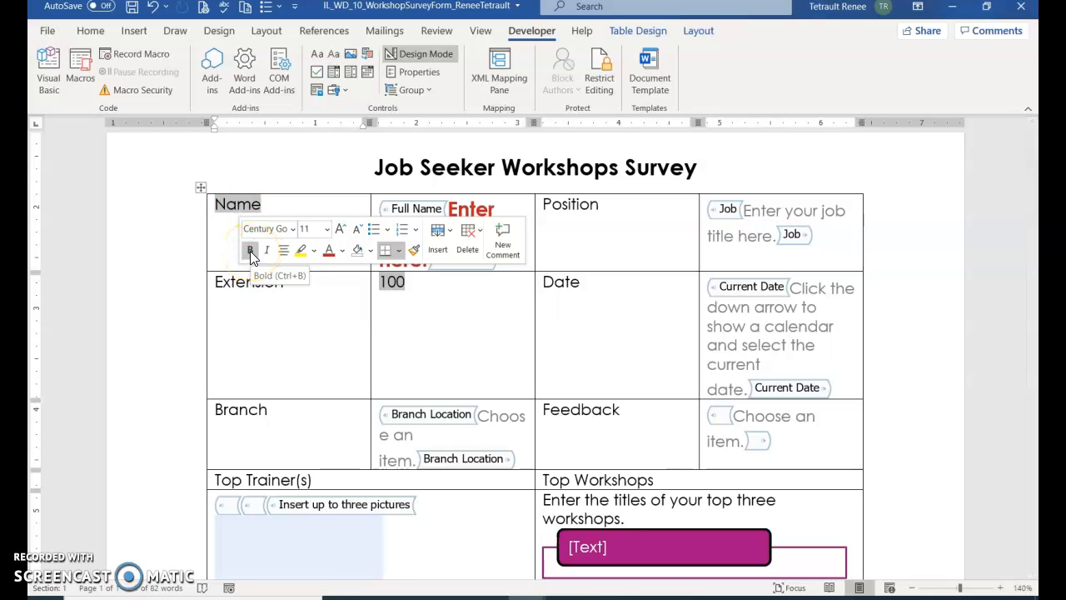
click(249, 250)
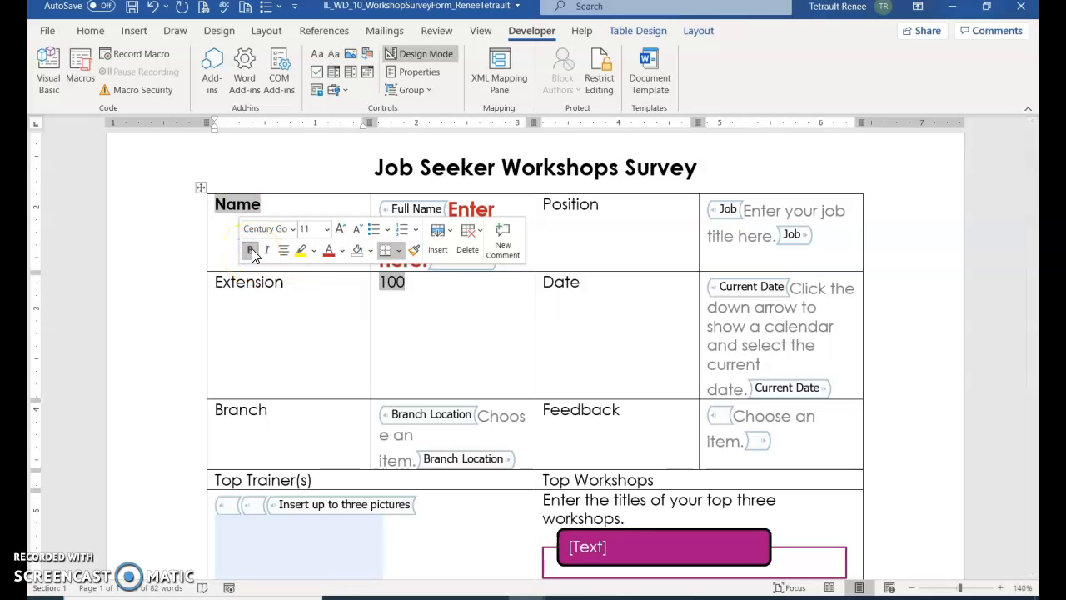
click(91, 31)
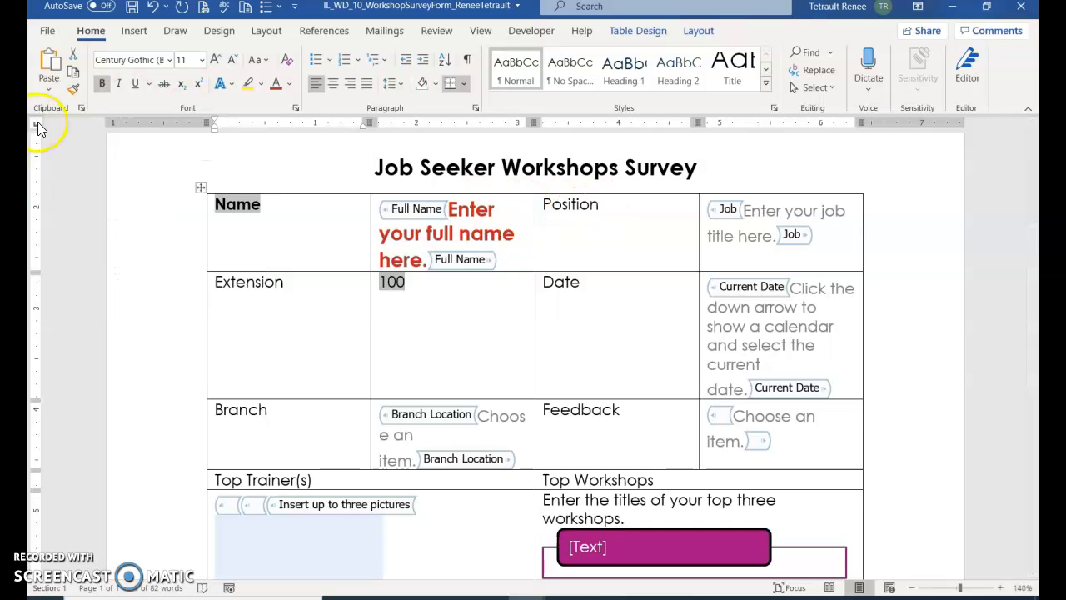
click(72, 88)
Step: Bold the Position, Date, Extension, Branch, Feedback, Top Trainer(s) and Top Workshops labels
click(563, 204)
click(554, 282)
click(268, 282)
click(230, 410)
click(607, 409)
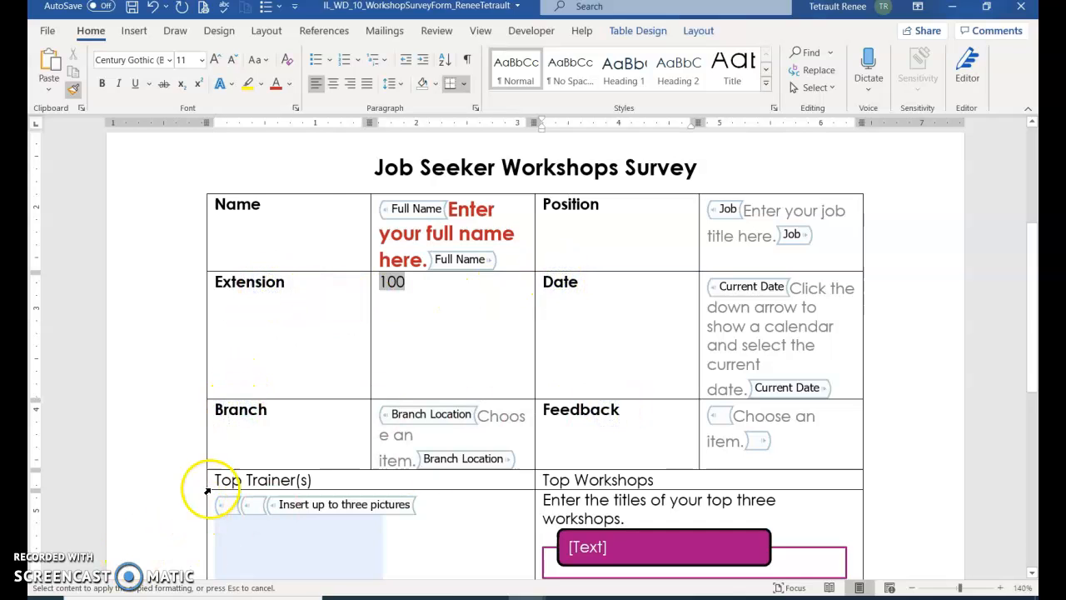
drag(208, 480, 329, 480)
click(536, 479)
scroll(542, 475, down, 7)
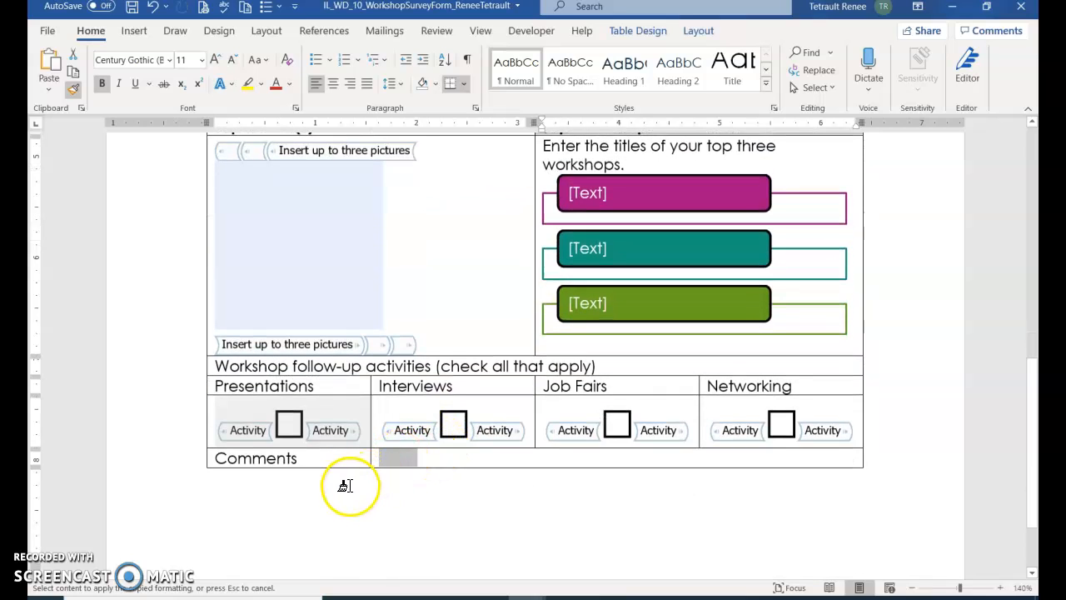
scroll(300, 512, up, 1)
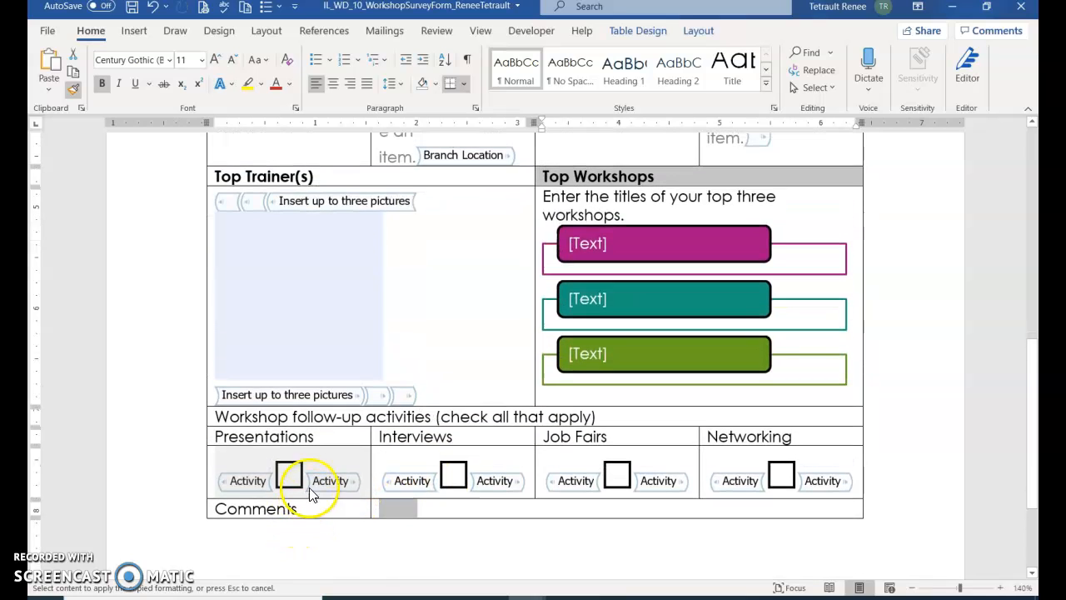
Step: Bold the Presentations, Interviews, Job Fairs, Networking and Comments labels and the follow-up activities heading
click(293, 437)
click(412, 436)
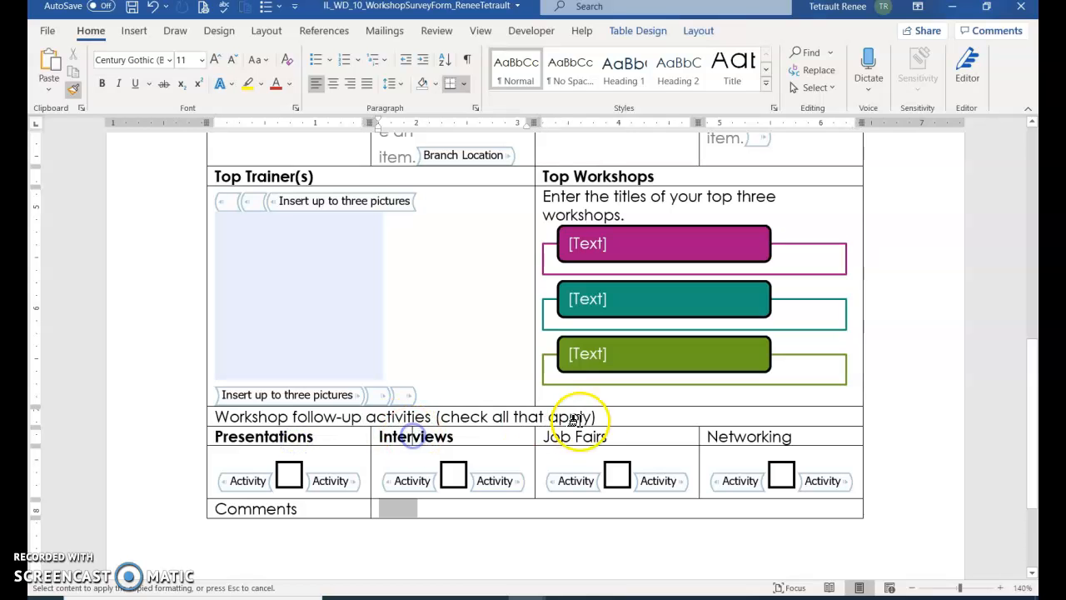
click(583, 436)
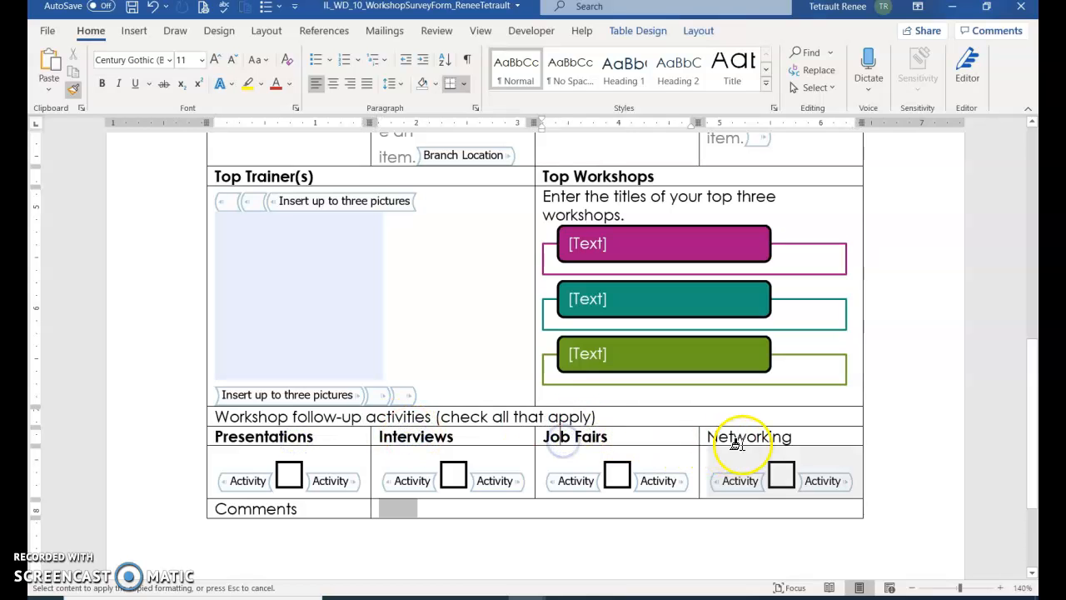
click(741, 436)
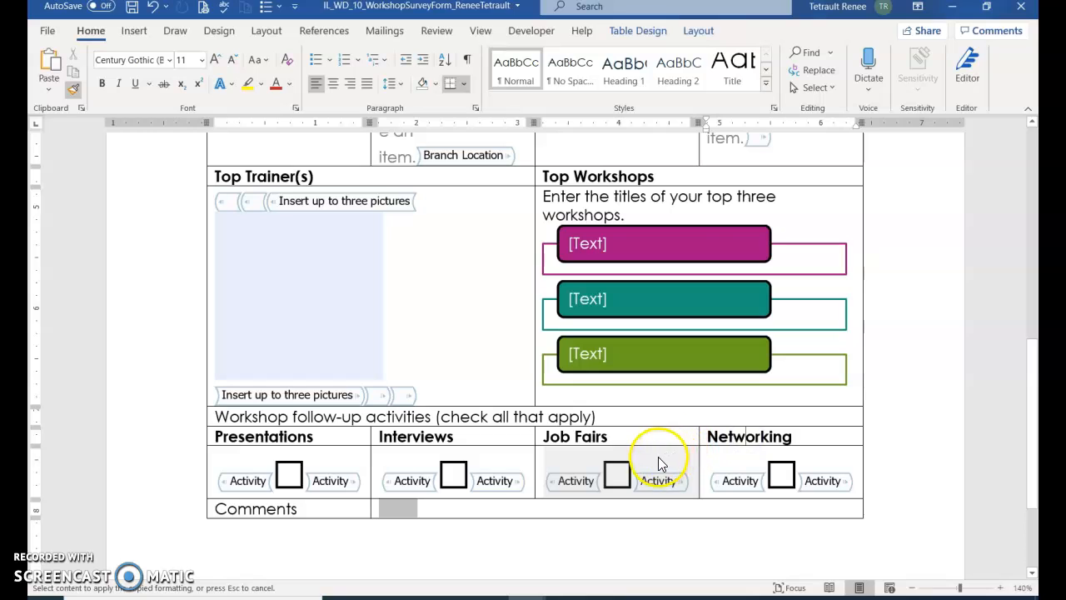
click(275, 506)
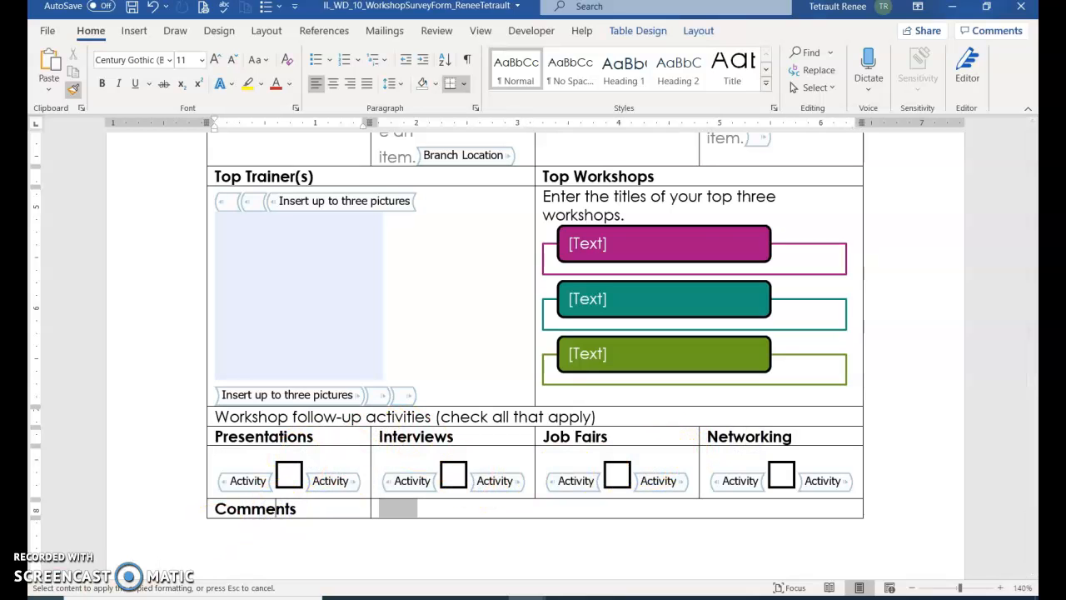
scroll(217, 466, up, 1)
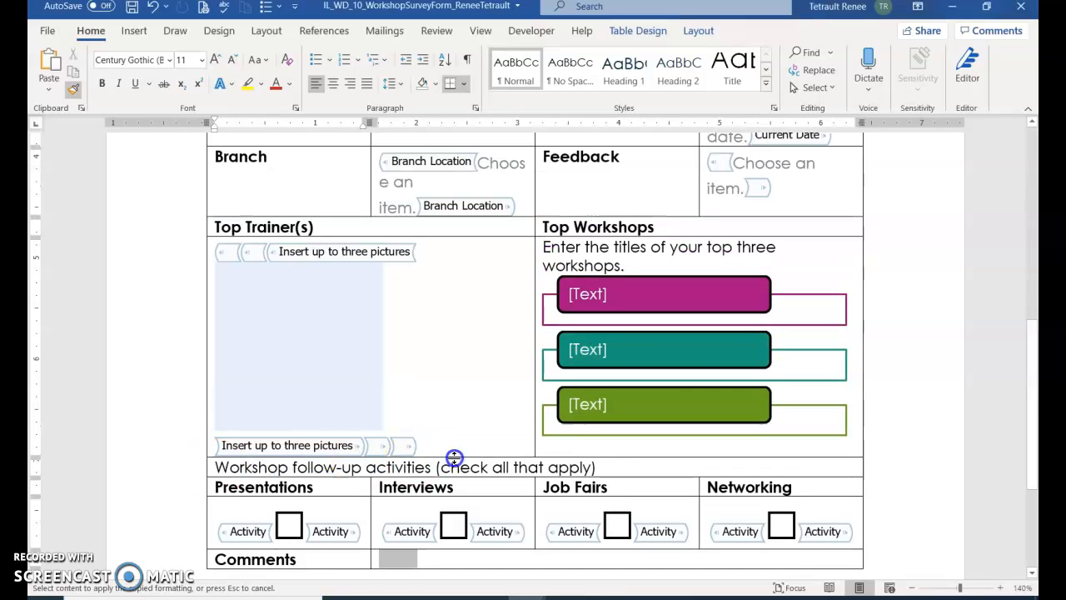
mouse_move(601, 469)
mouse_down()
mouse_move(440, 482)
mouse_move(227, 467)
mouse_up()
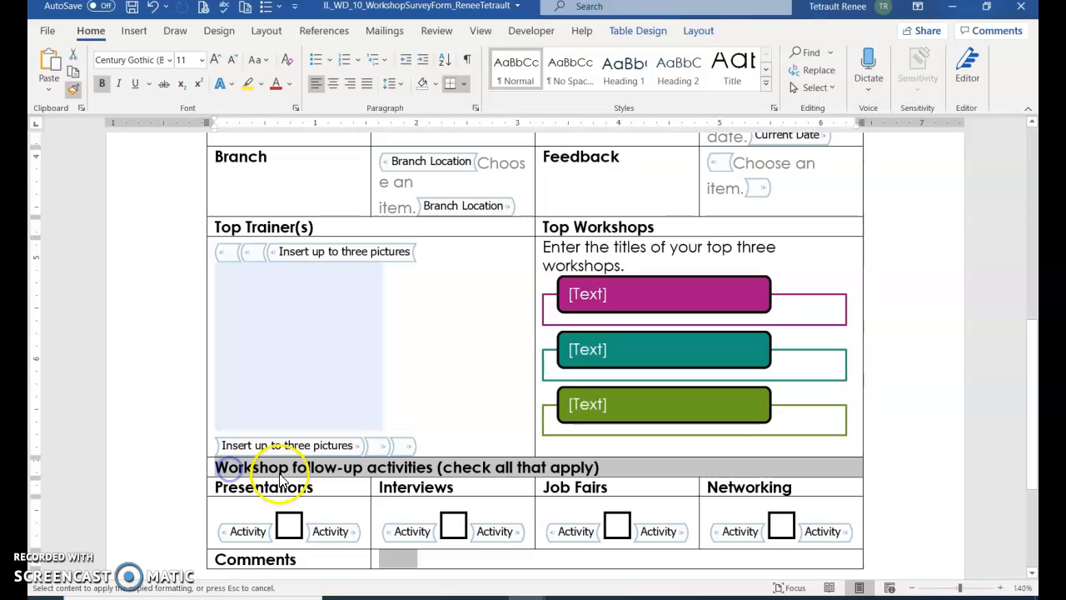
scroll(337, 464, down, 3)
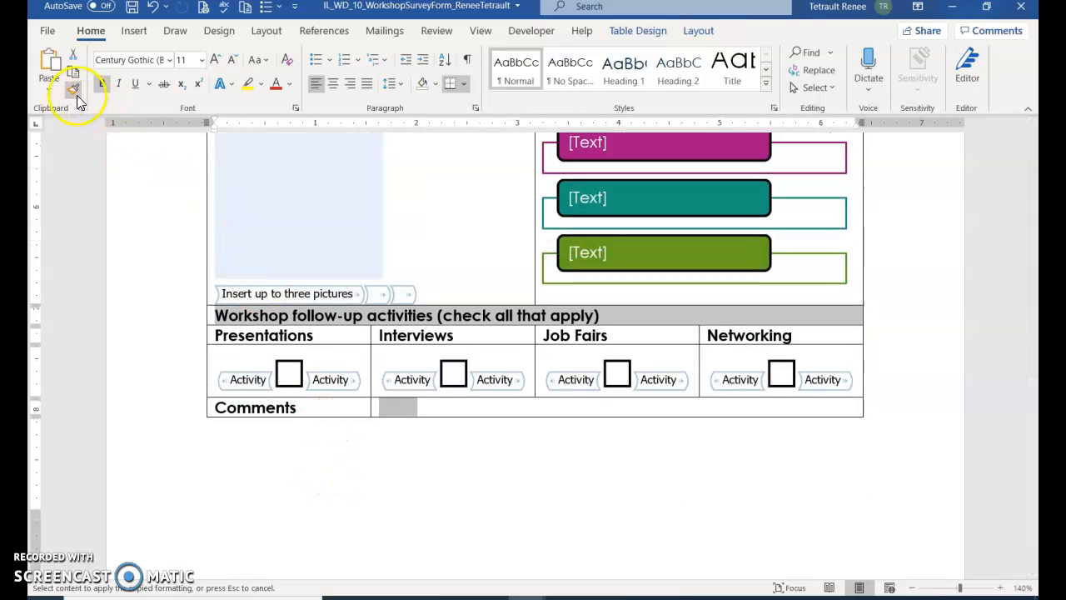
click(74, 88)
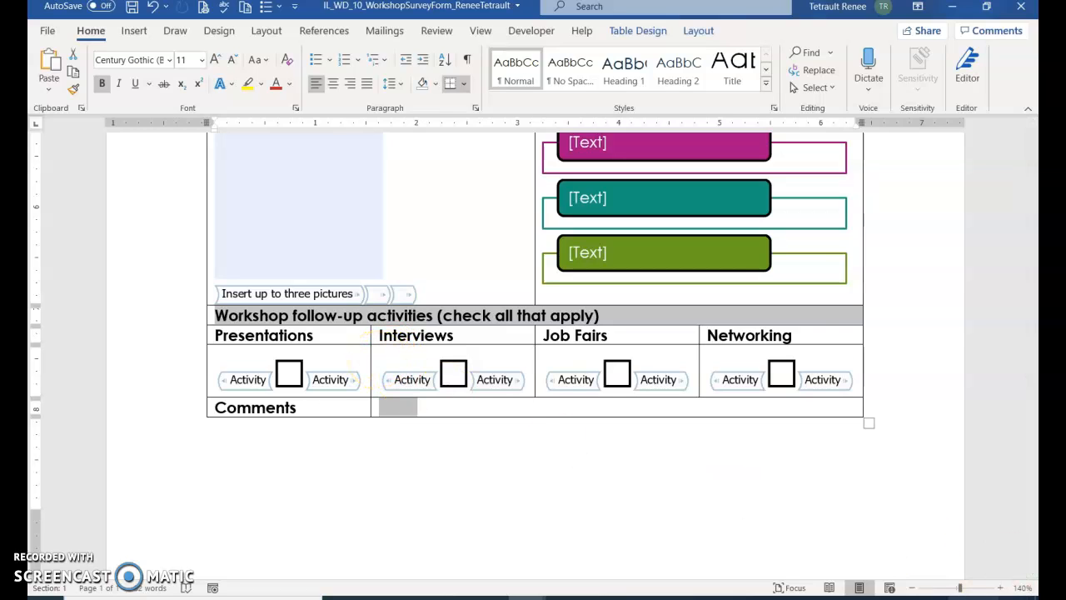
Step: Zoom out to 80%, select the Name–Branch and follow-up–Comments rows, and show Table Layout tools
click(912, 587)
click(911, 587)
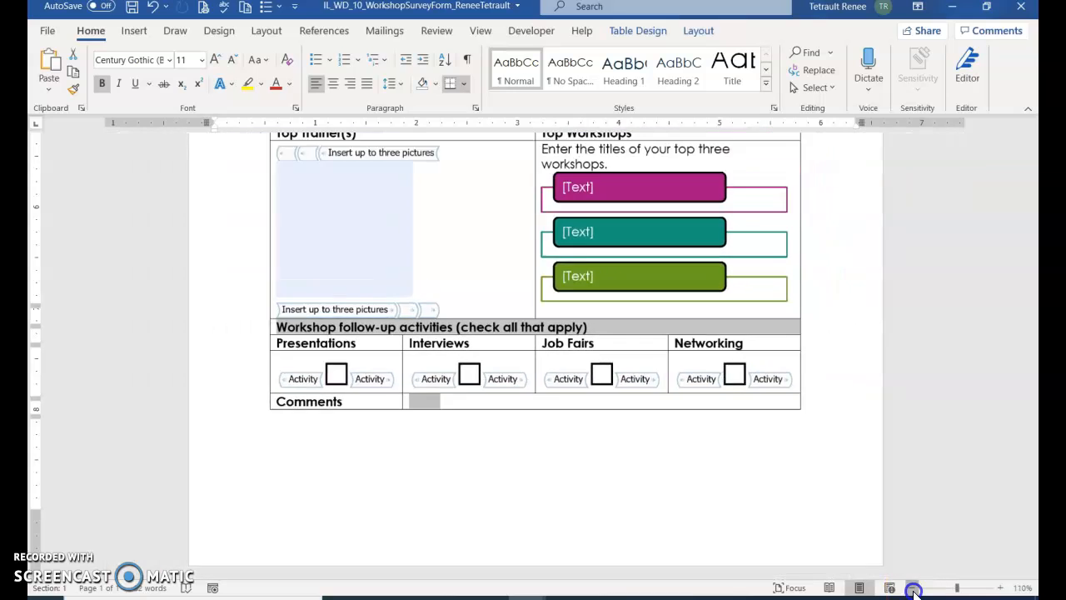
click(912, 588)
click(912, 588)
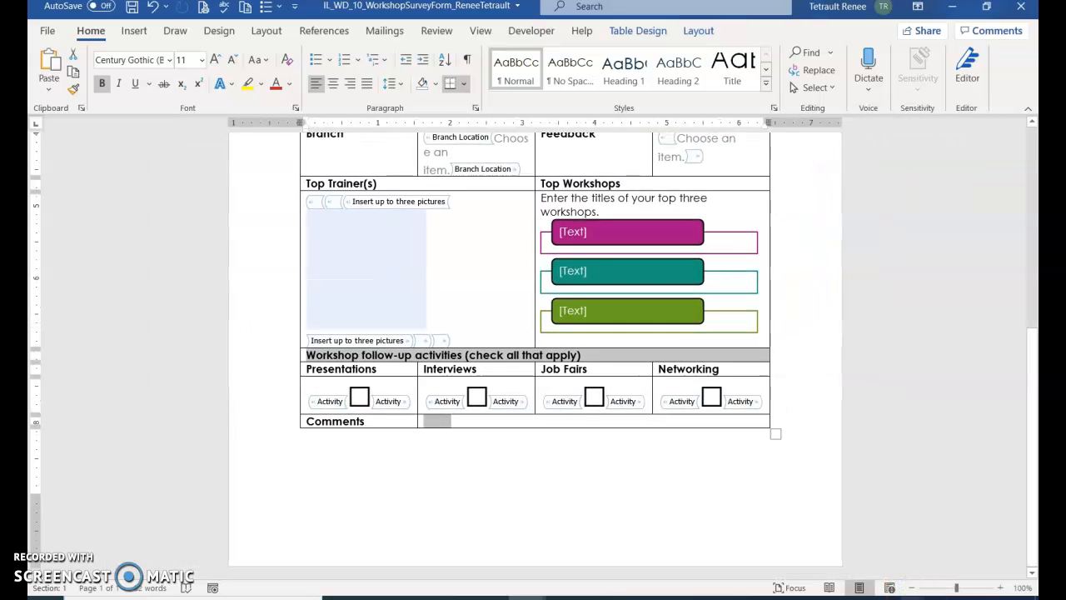
scroll(975, 552, up, 4)
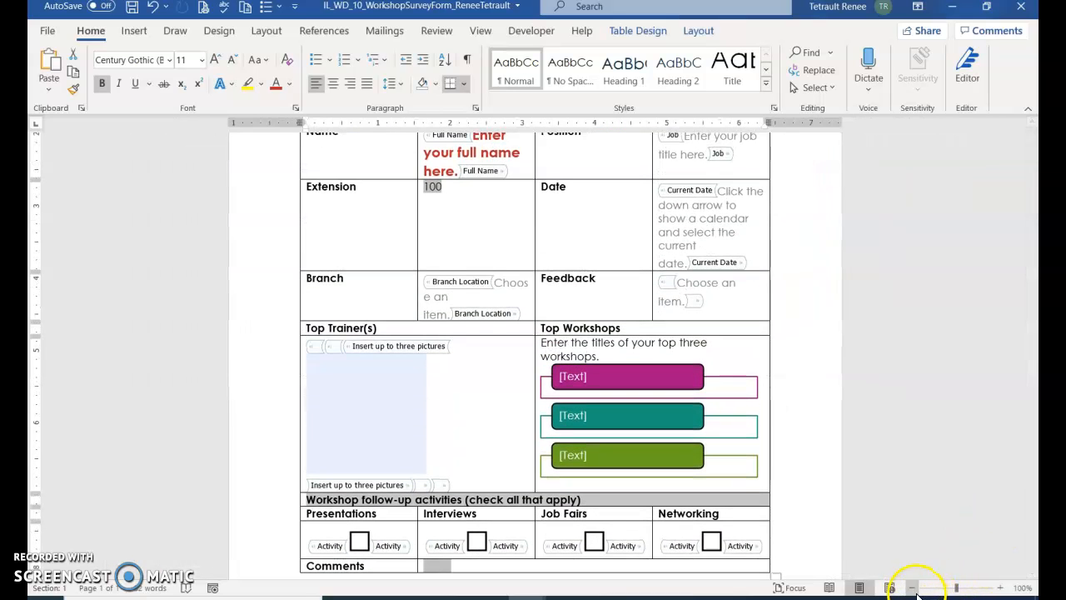
click(912, 588)
click(912, 587)
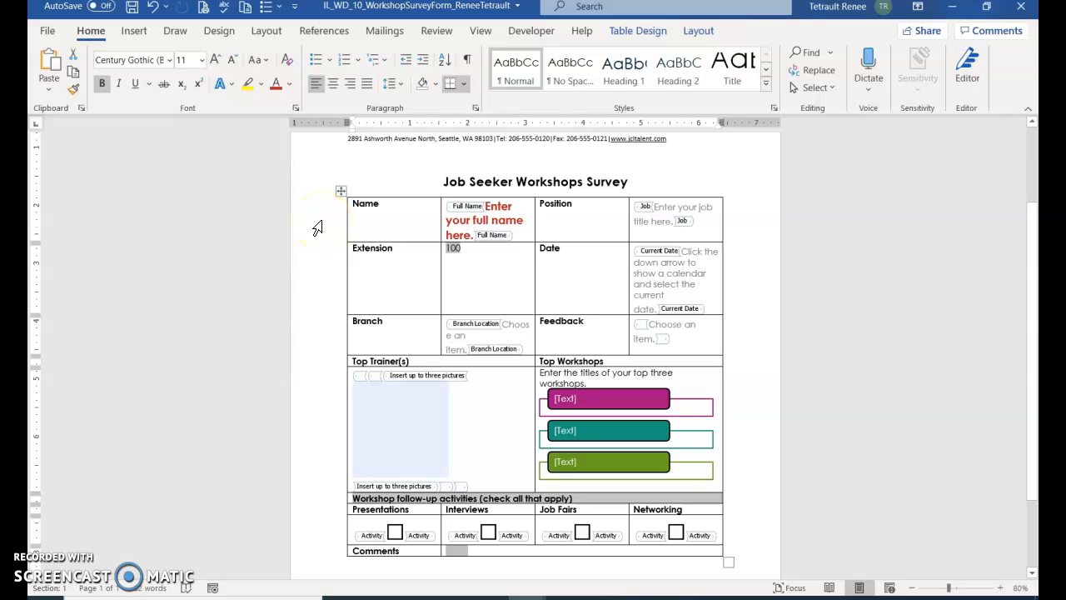
drag(317, 227, 320, 254)
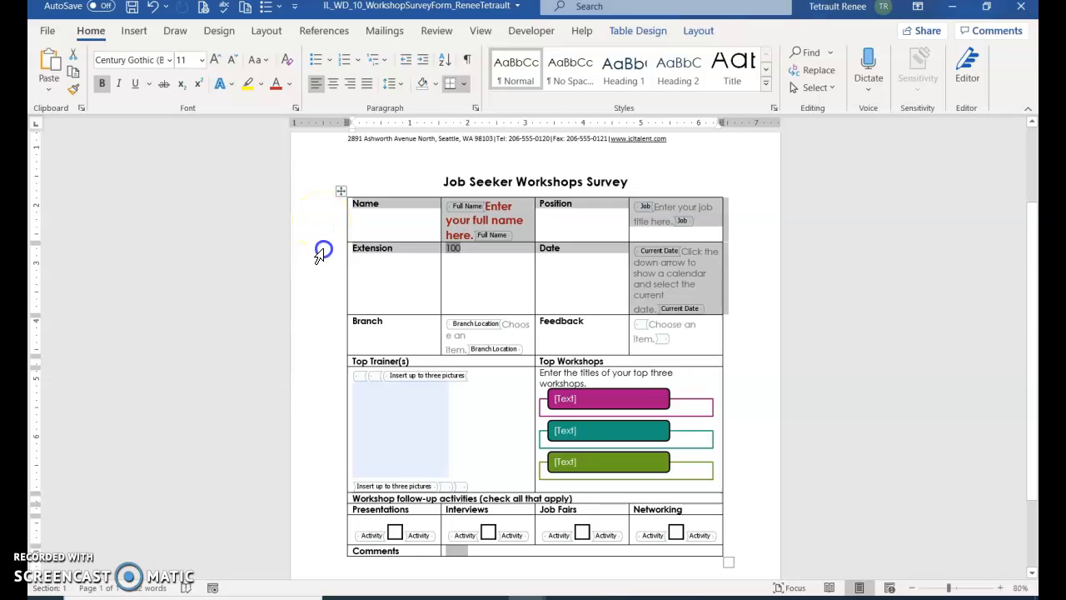
drag(317, 320, 322, 327)
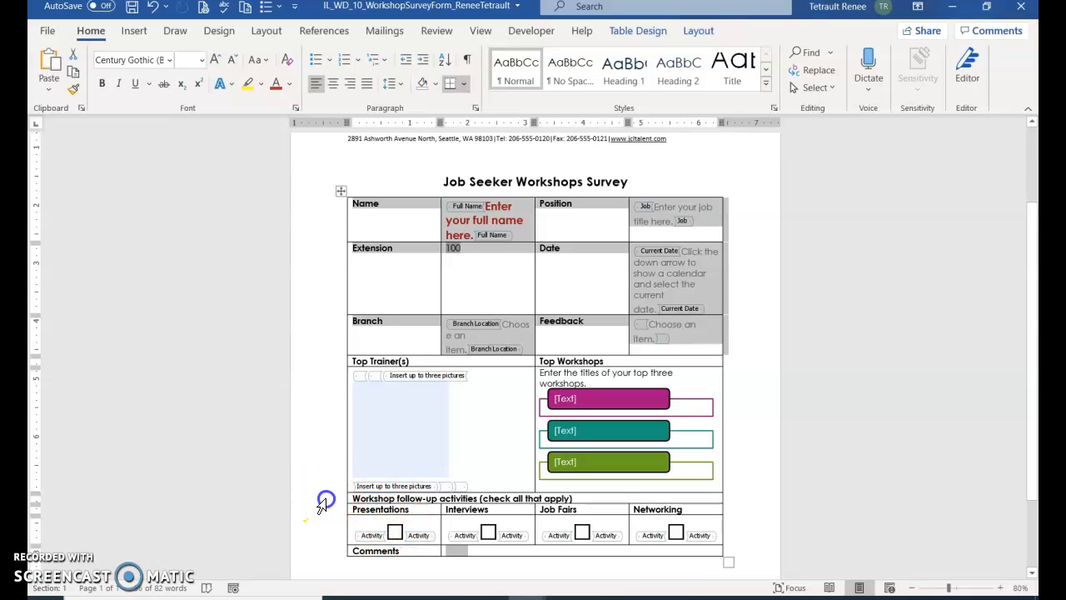
drag(323, 502, 317, 552)
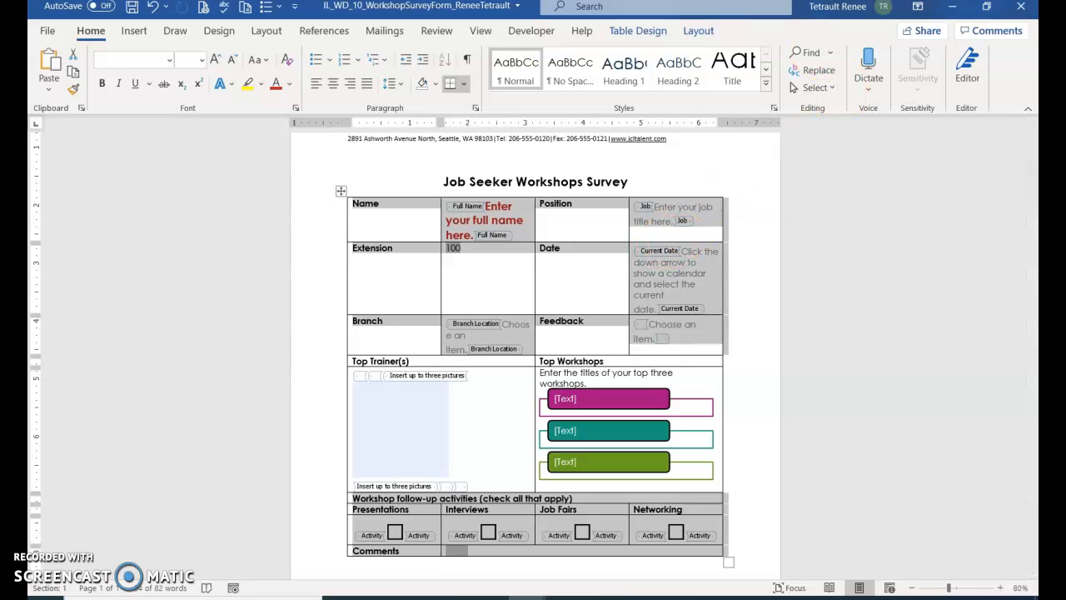
click(714, 33)
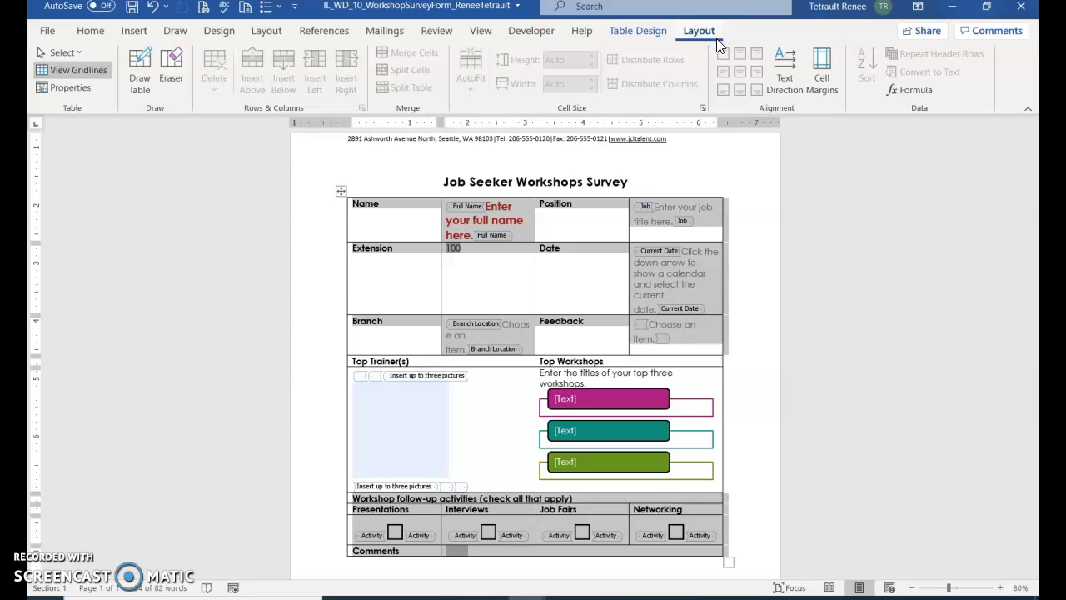
Step: Give the selected rows a 0.45-inch minimum height with vertically centred cell contents in Table Properties
click(73, 88)
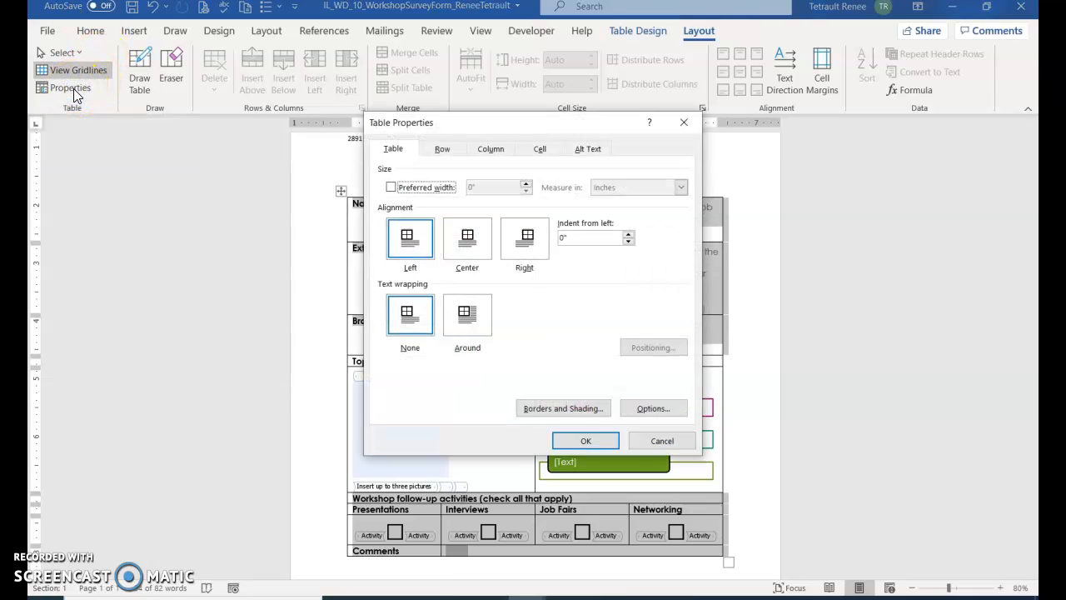
click(442, 150)
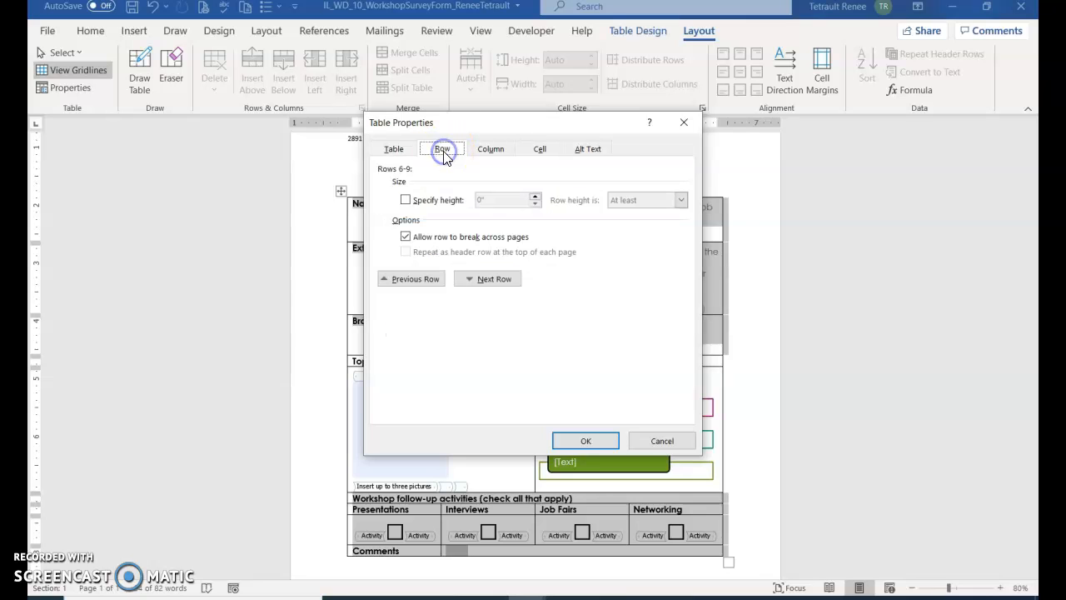
click(405, 201)
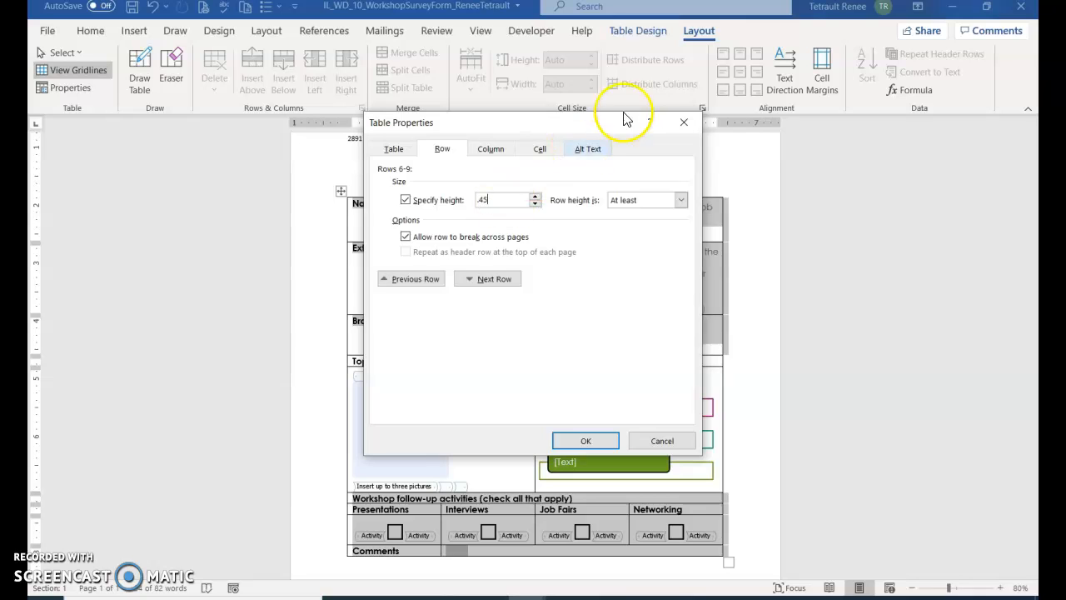
click(541, 152)
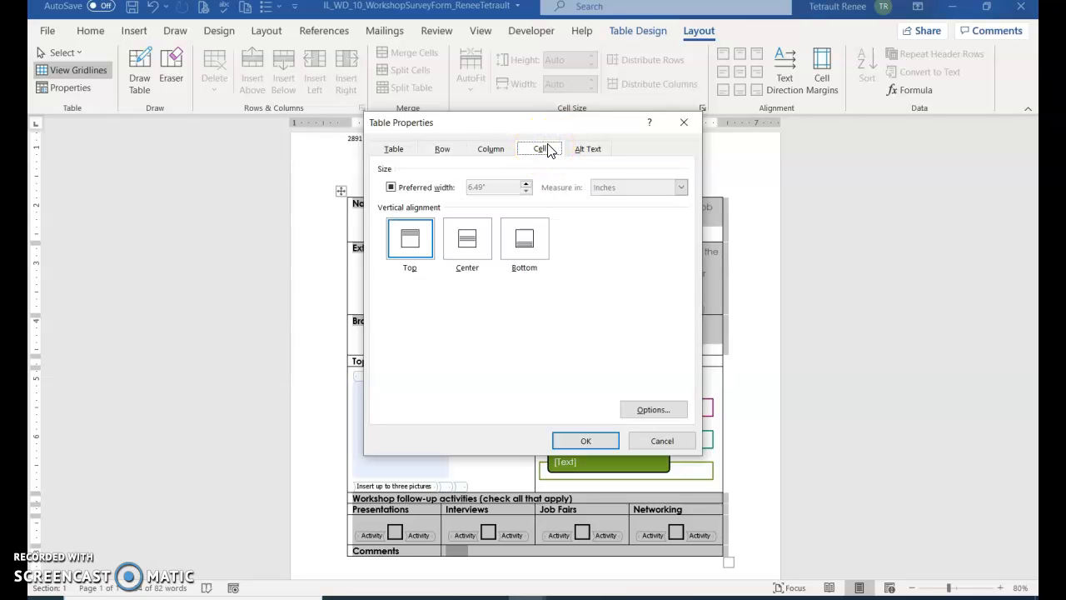
click(468, 241)
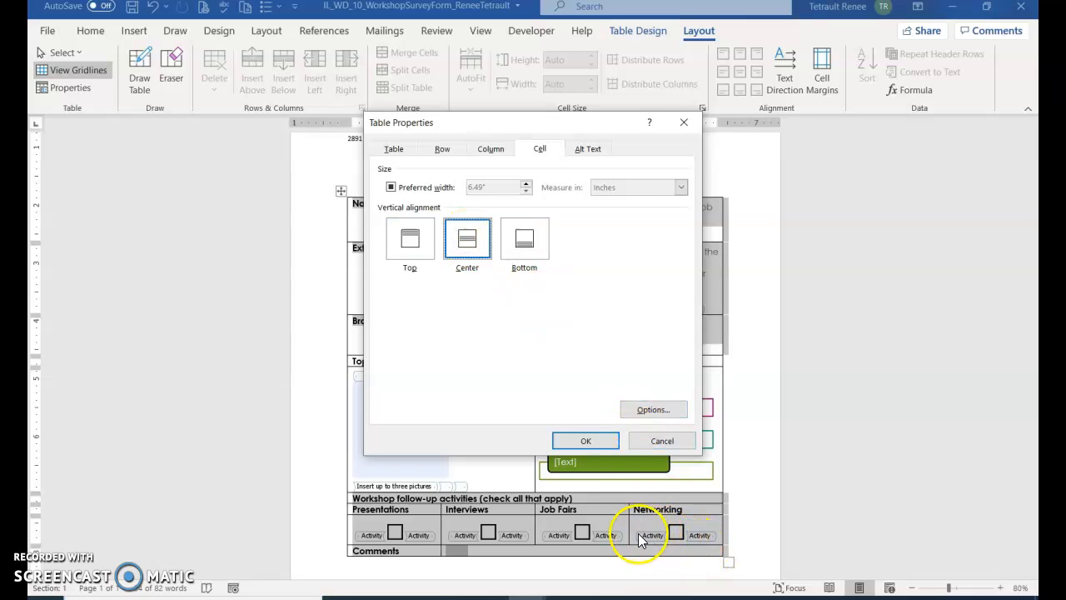
click(609, 442)
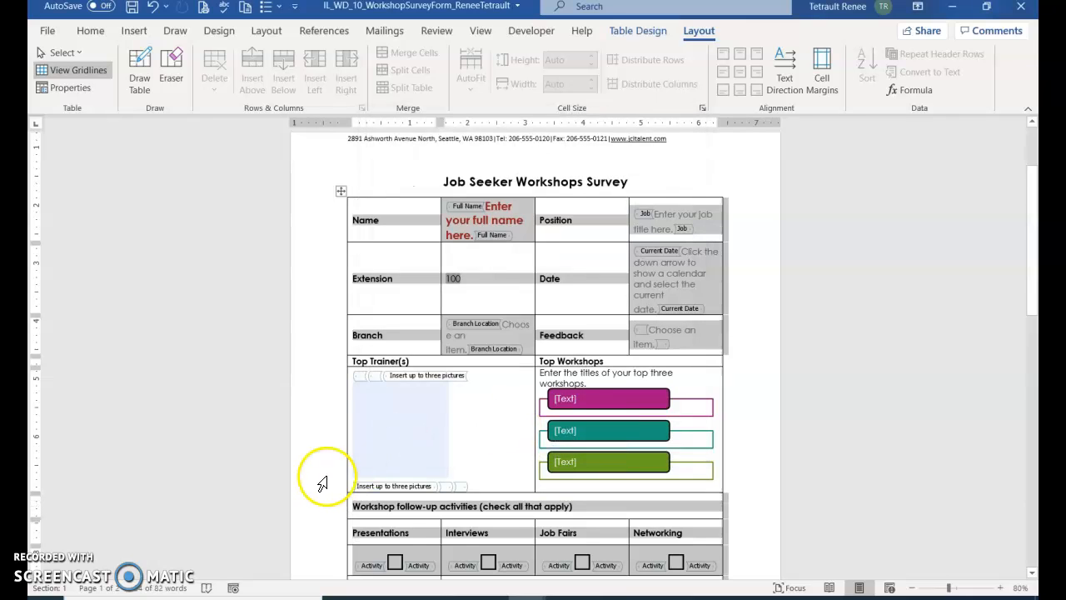
Step: Turn off Design Mode for the survey table's content controls
click(406, 223)
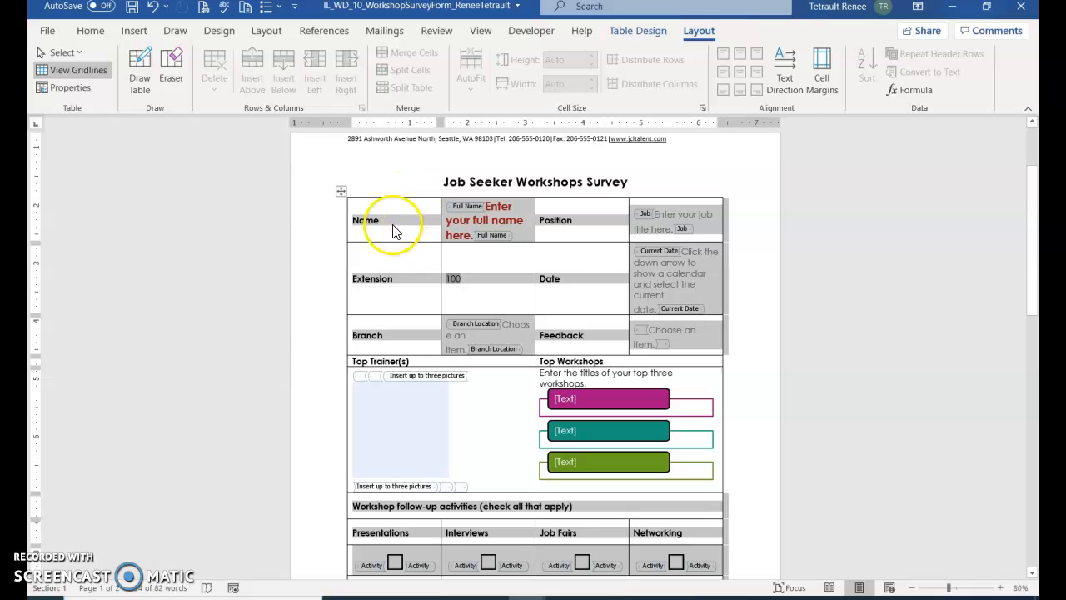
click(391, 227)
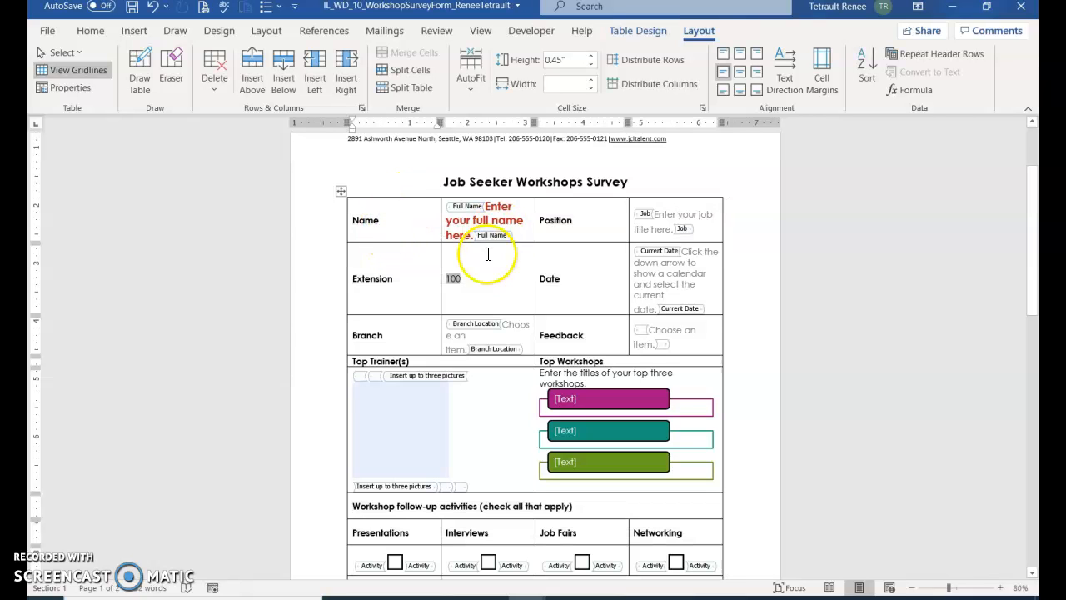
click(543, 33)
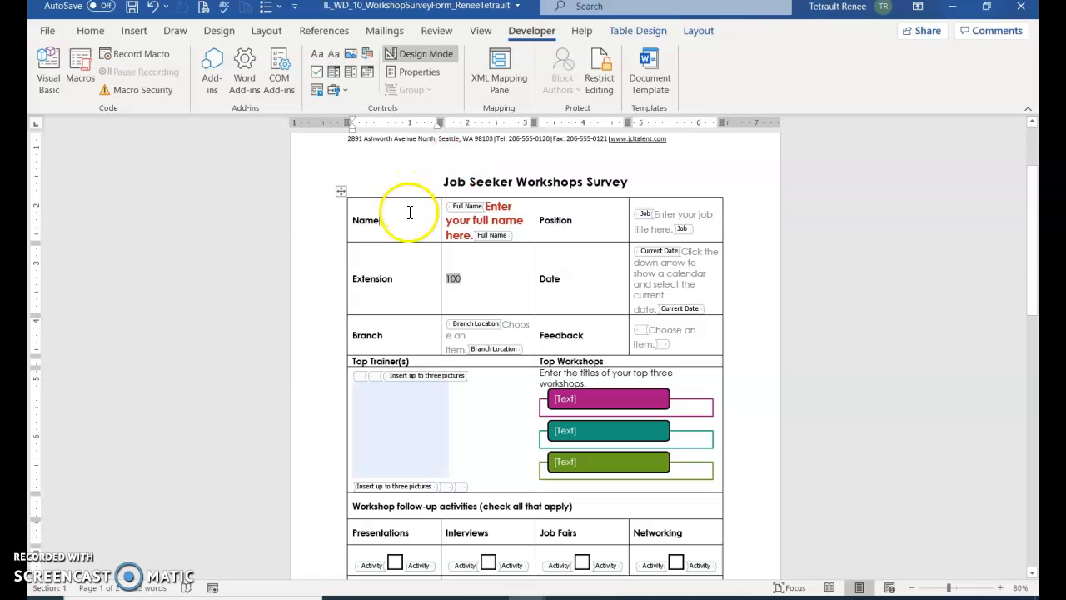
click(425, 53)
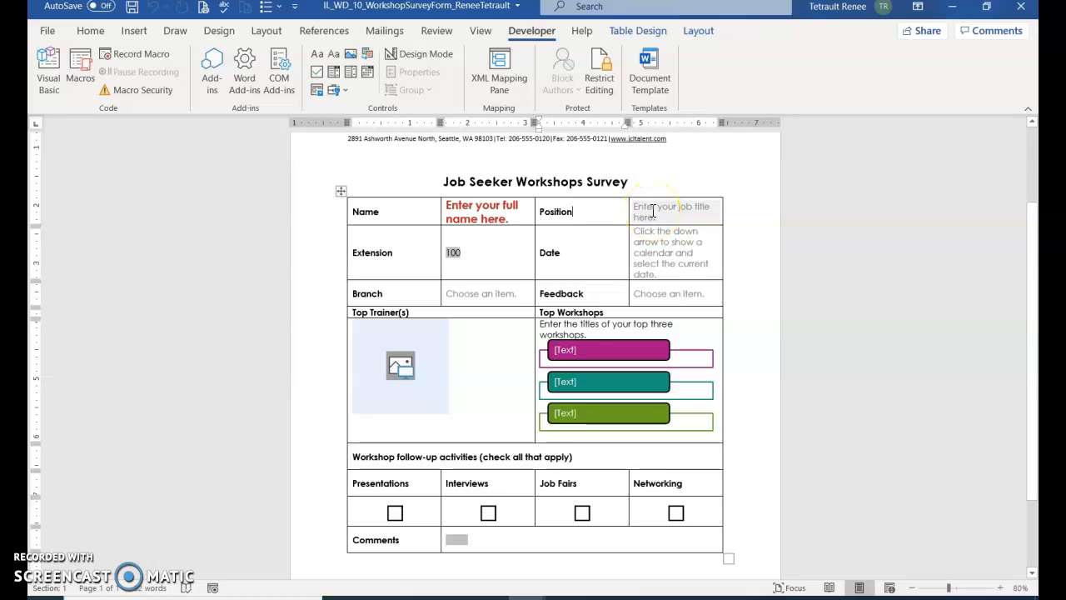
Step: Select the job-title content control in the Position answer cell
click(653, 211)
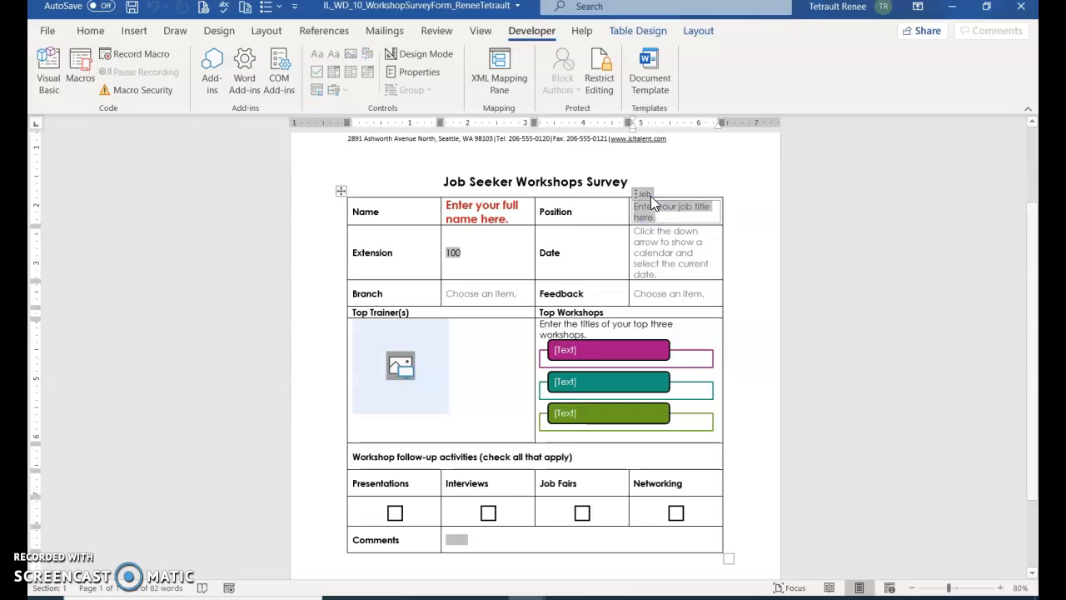
click(644, 197)
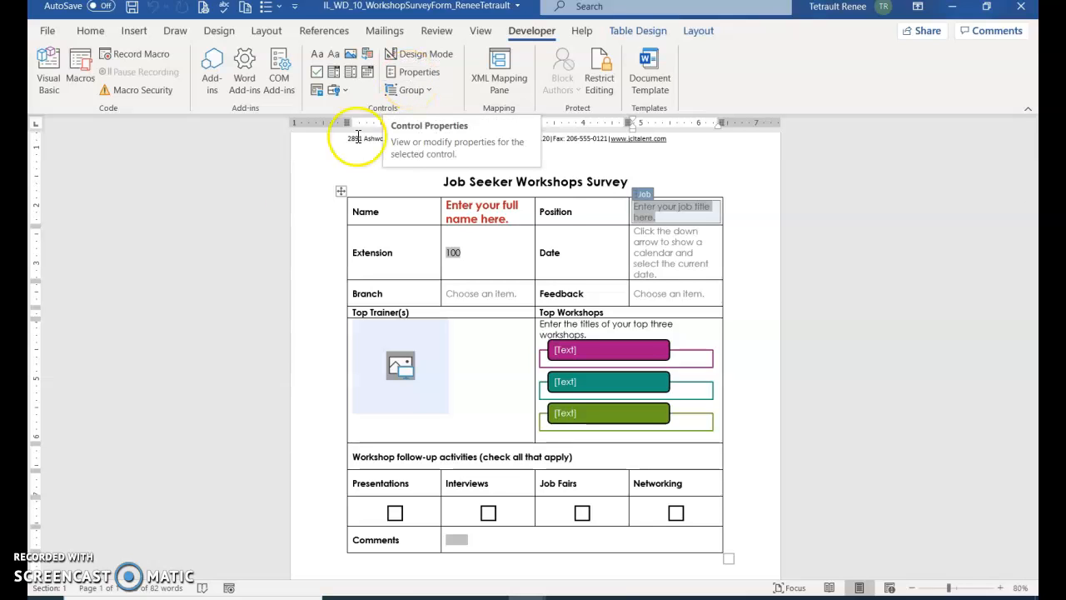
click(639, 215)
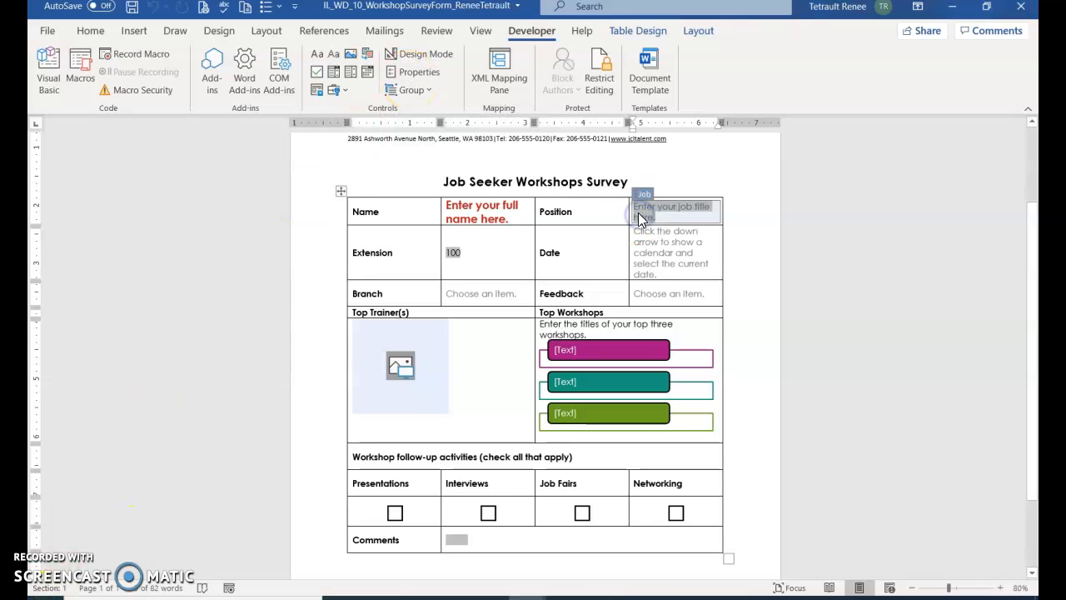
Step: Tick 'Content control cannot be deleted' in the Job control's properties
click(419, 73)
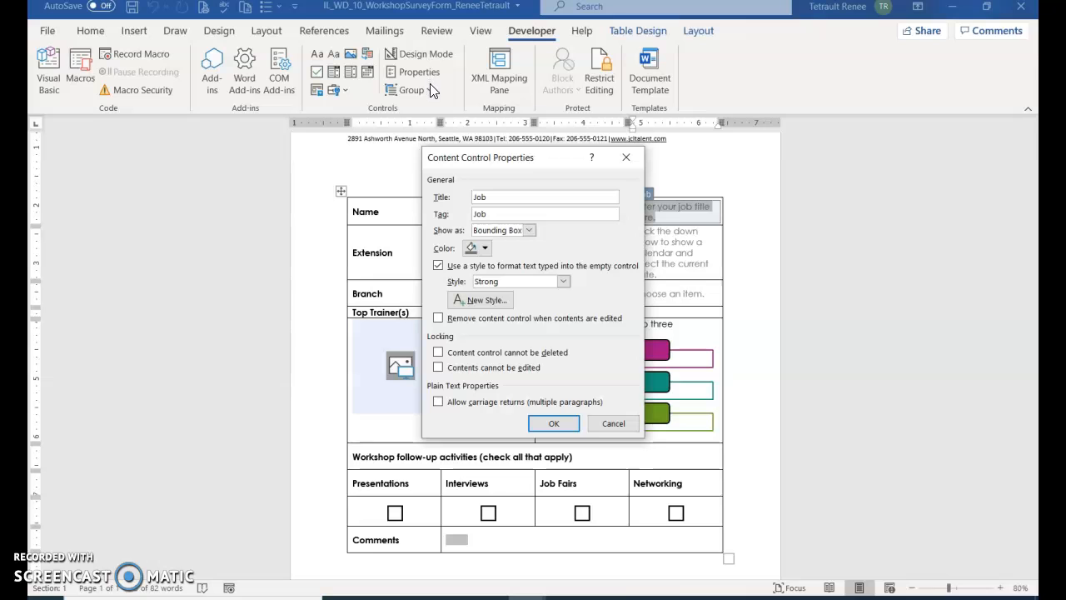
click(472, 370)
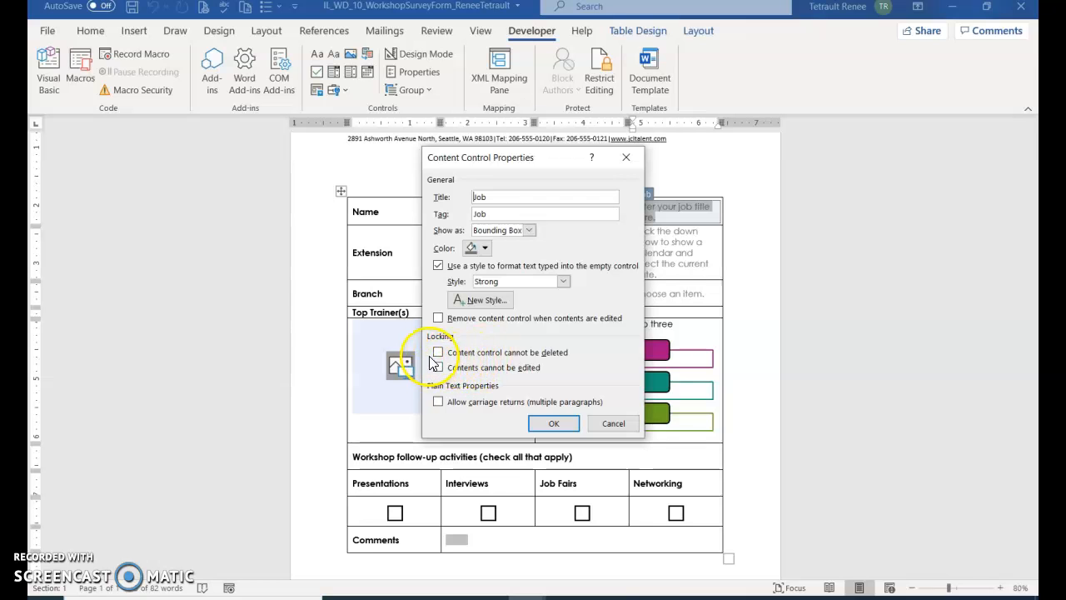
click(438, 353)
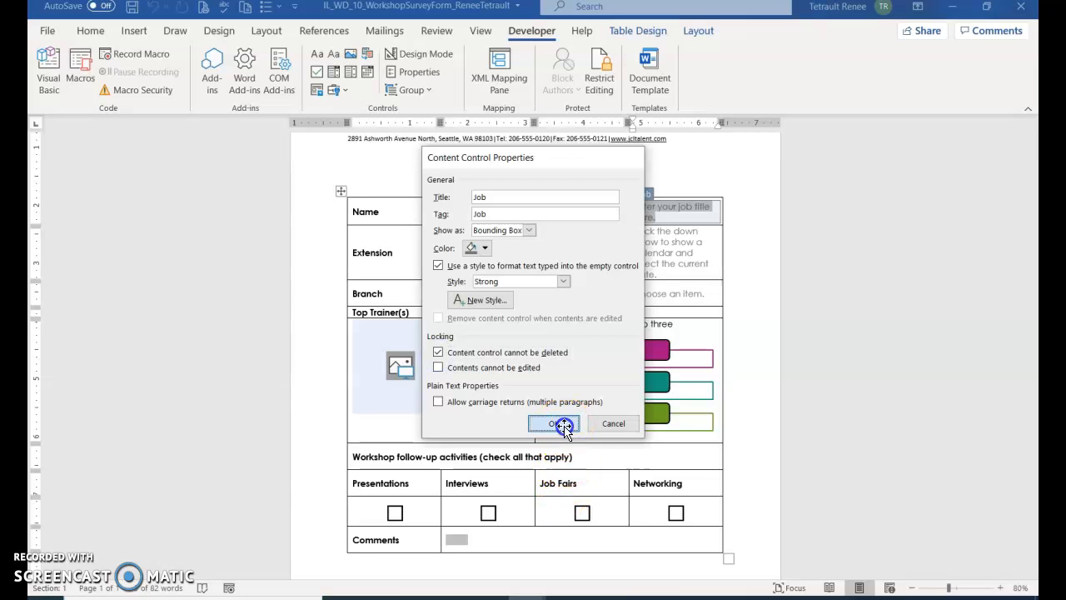
click(560, 424)
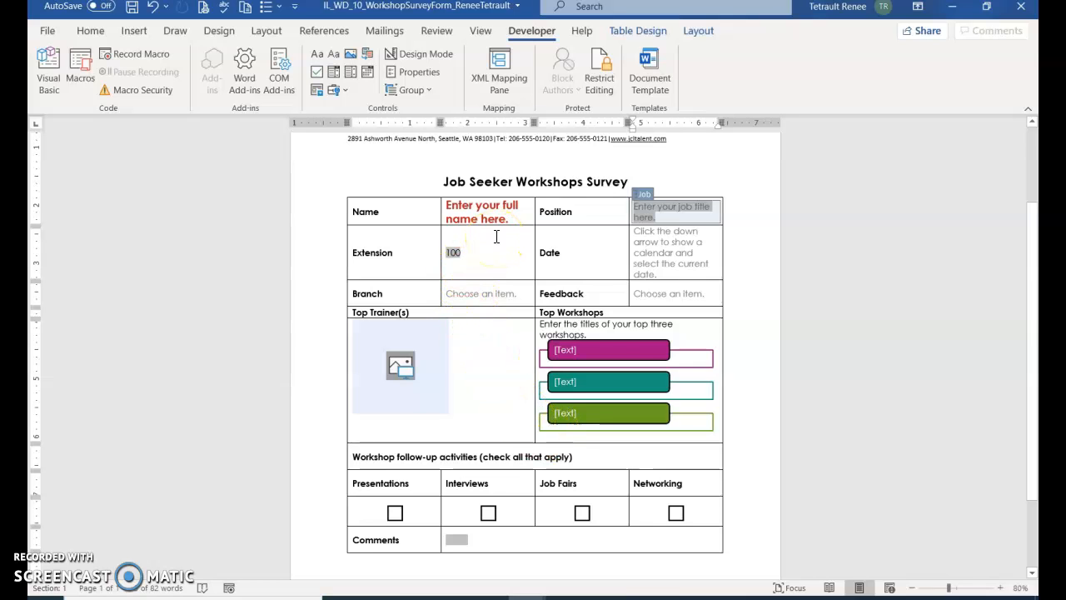
Step: In Restrict Editing, allow only Filling in forms as the document's editing type
click(402, 214)
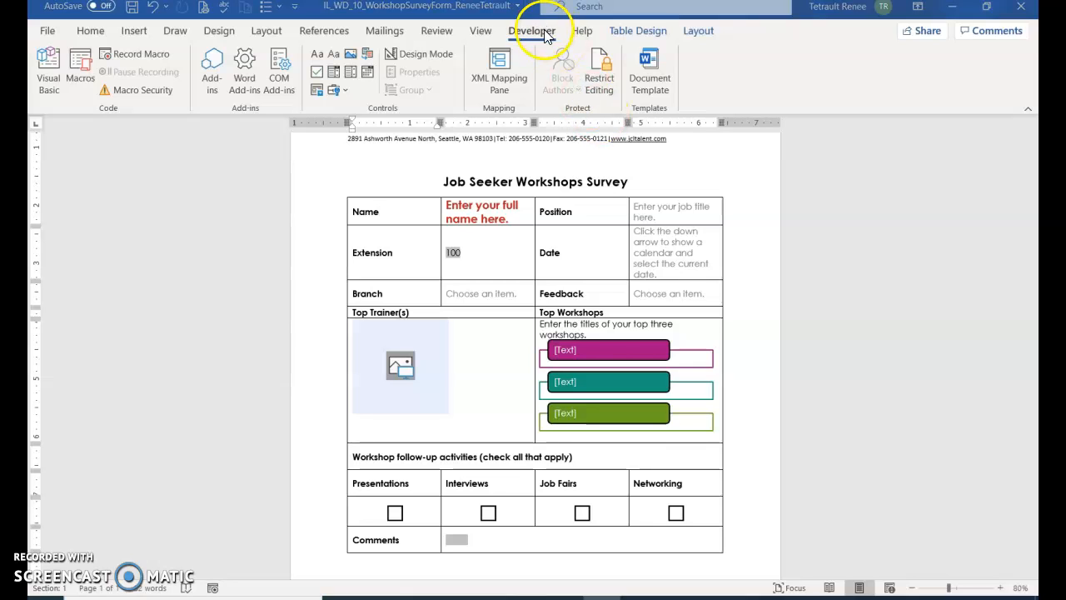
click(601, 84)
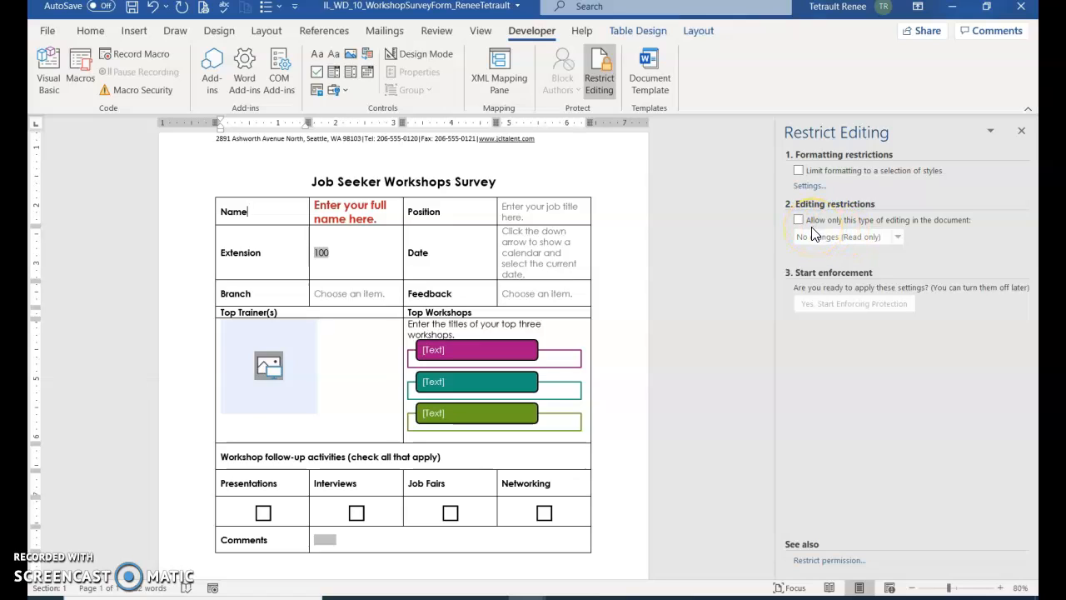
click(797, 221)
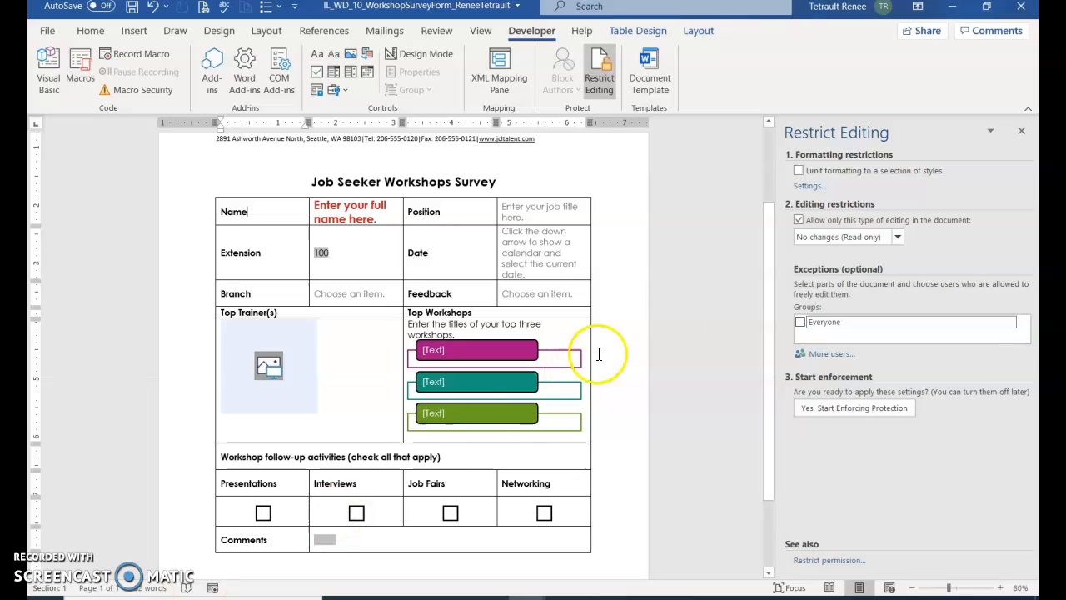
click(897, 238)
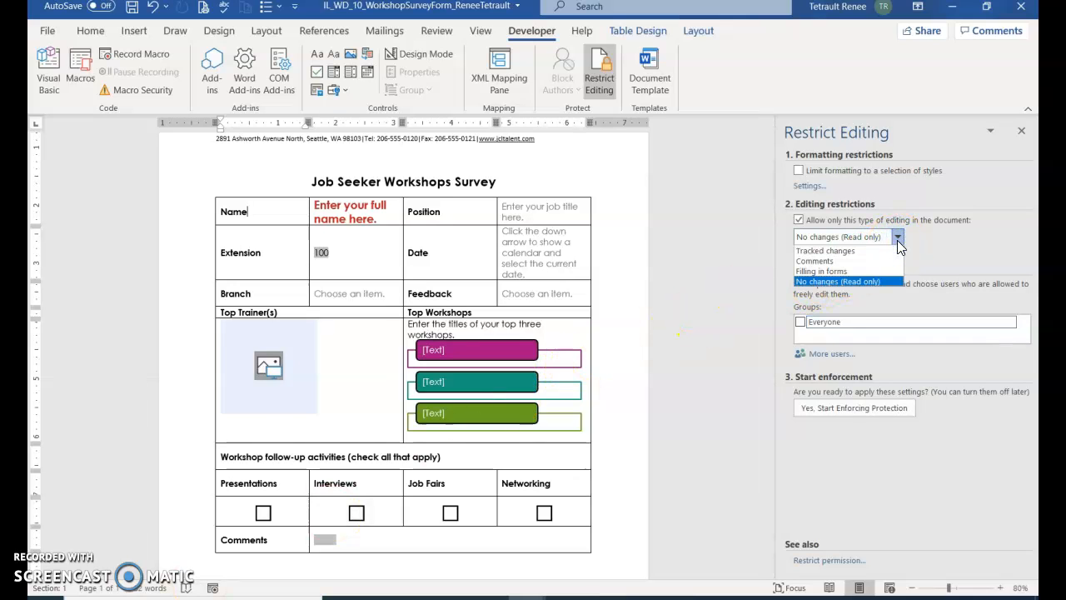
click(845, 272)
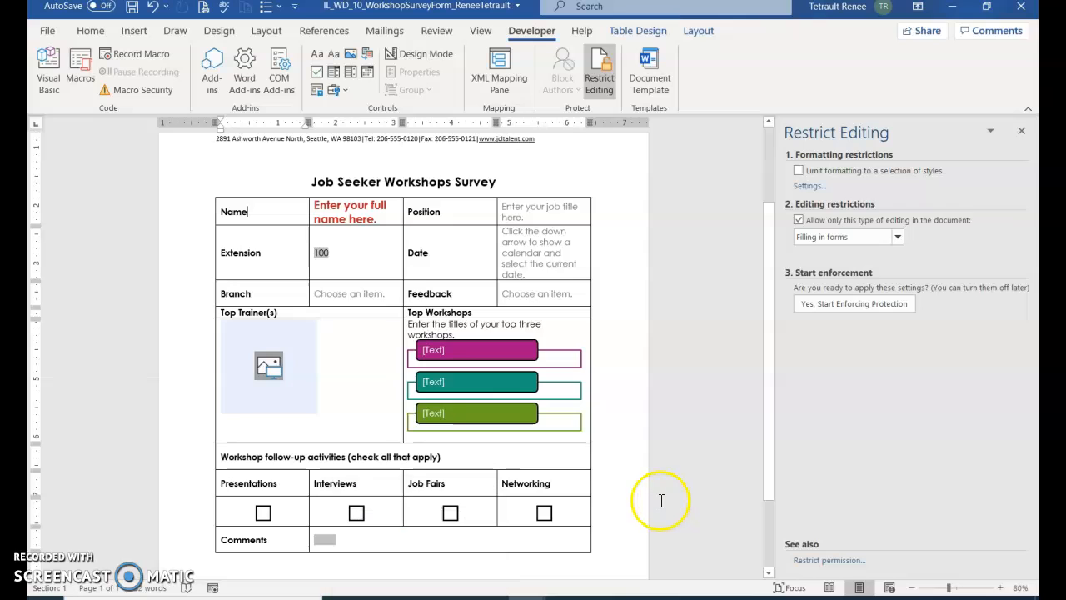
Step: Start enforcing protection, entering and confirming a protection password
click(842, 302)
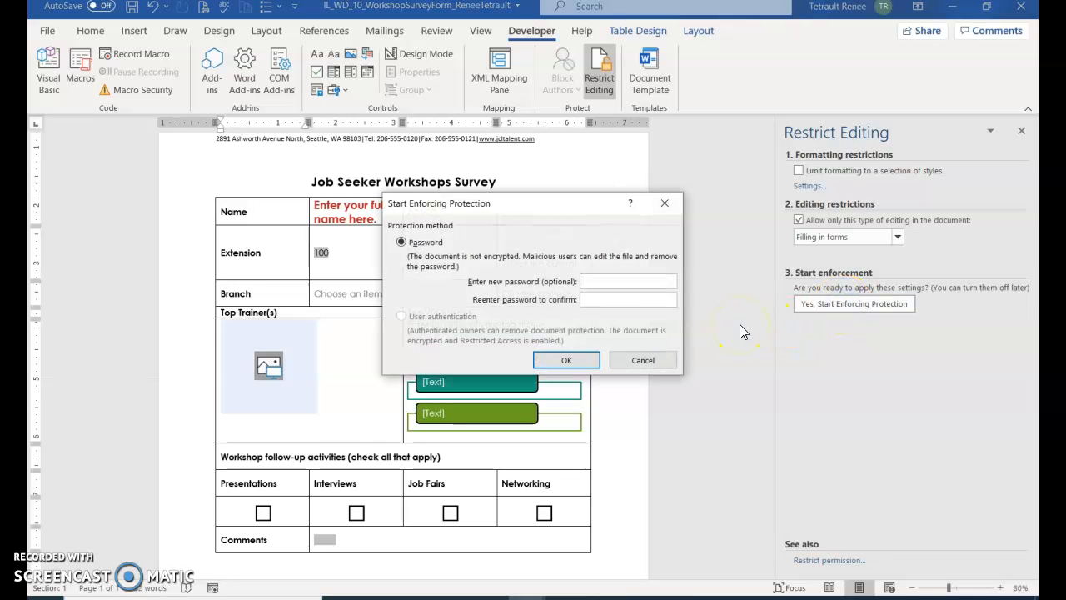
text(papasswo)
key(BackSpace)
click(581, 360)
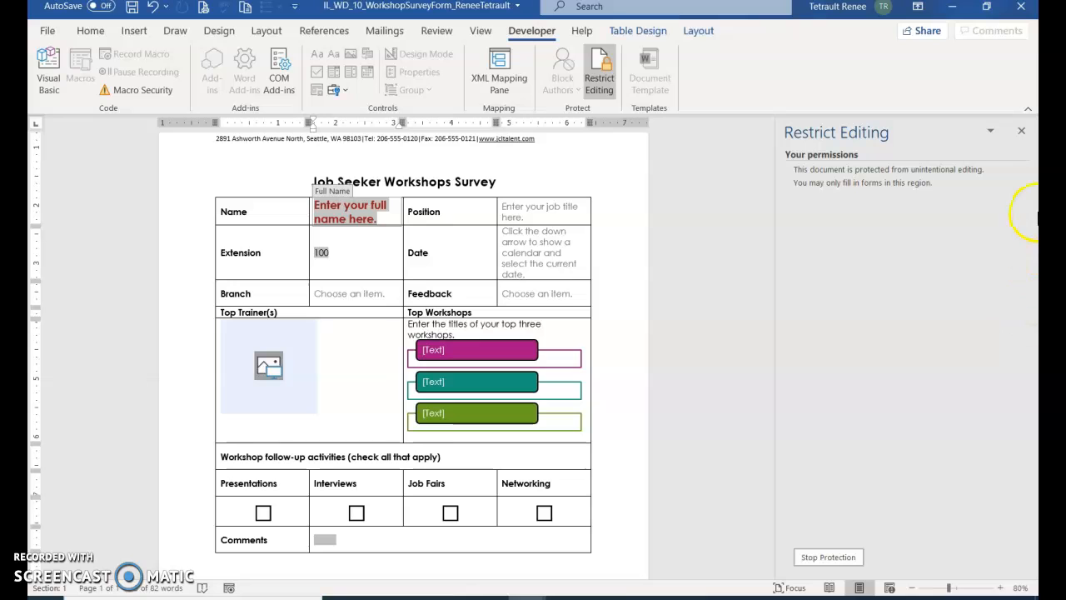
Step: Close the Restrict Editing pane and save the protected survey form
click(1020, 131)
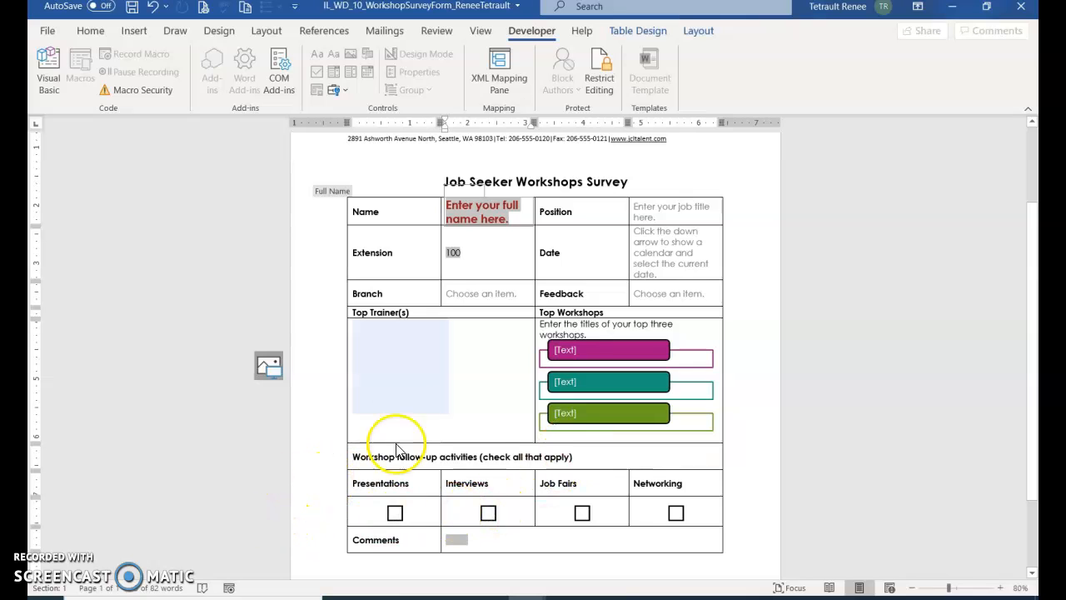
click(132, 7)
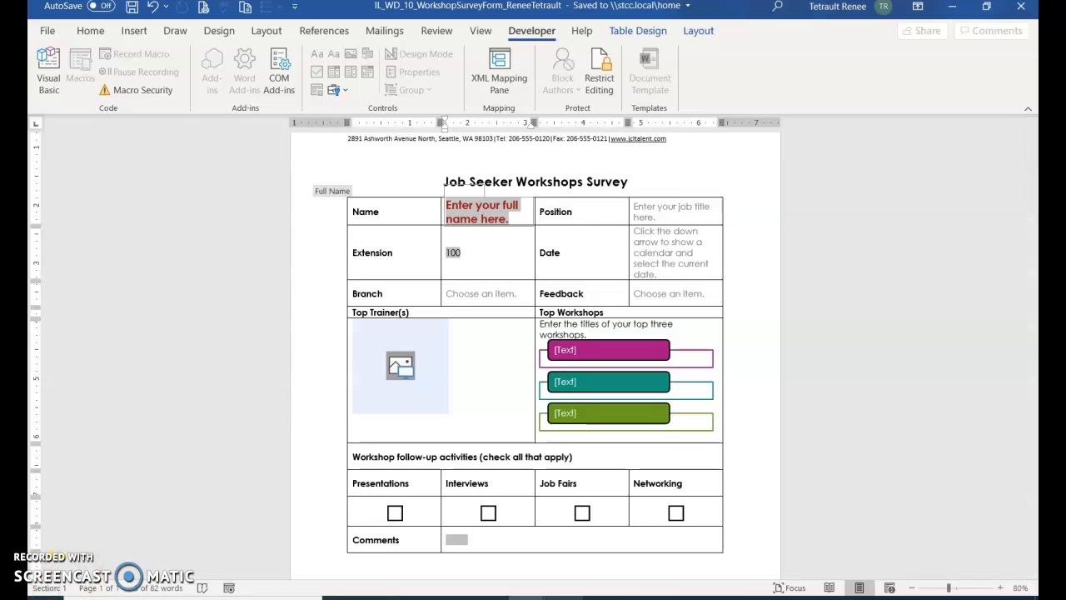
click(602, 597)
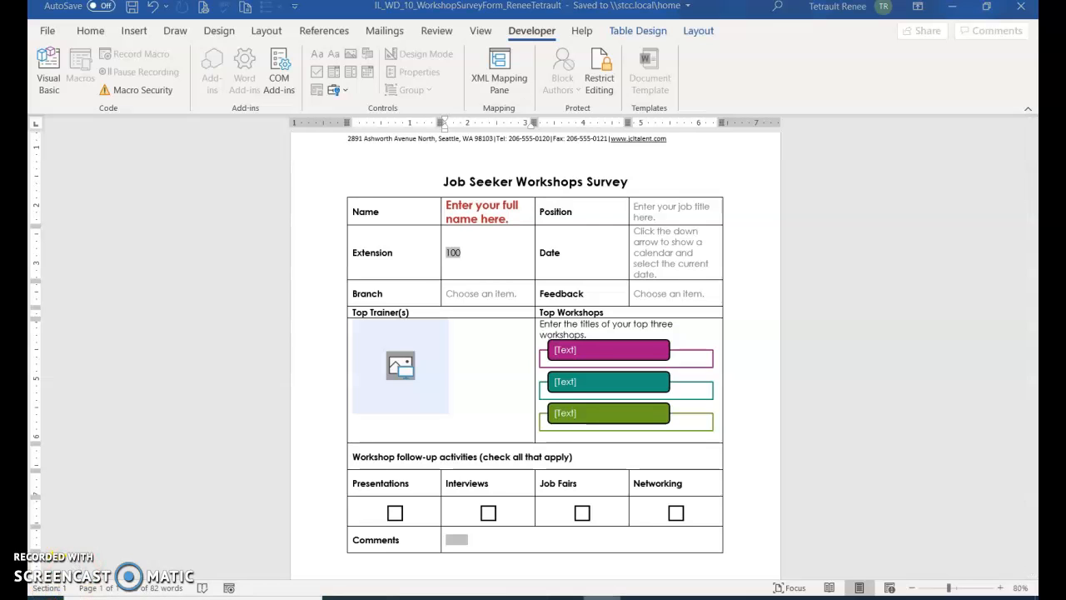
click(383, 433)
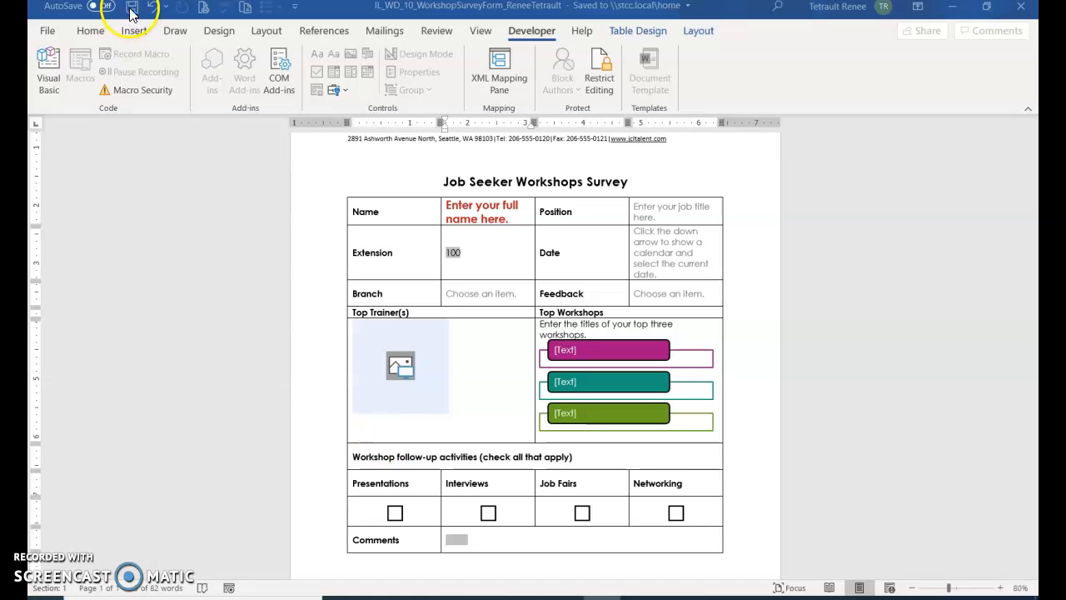
click(133, 10)
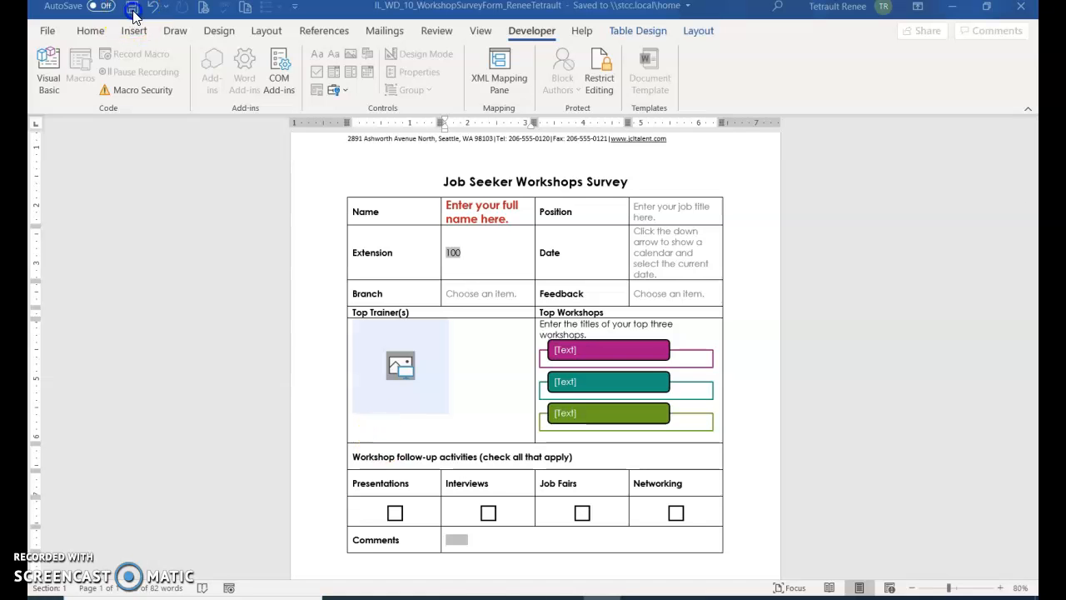
Step: Close the survey document and bring the Document1 window to the front
click(47, 32)
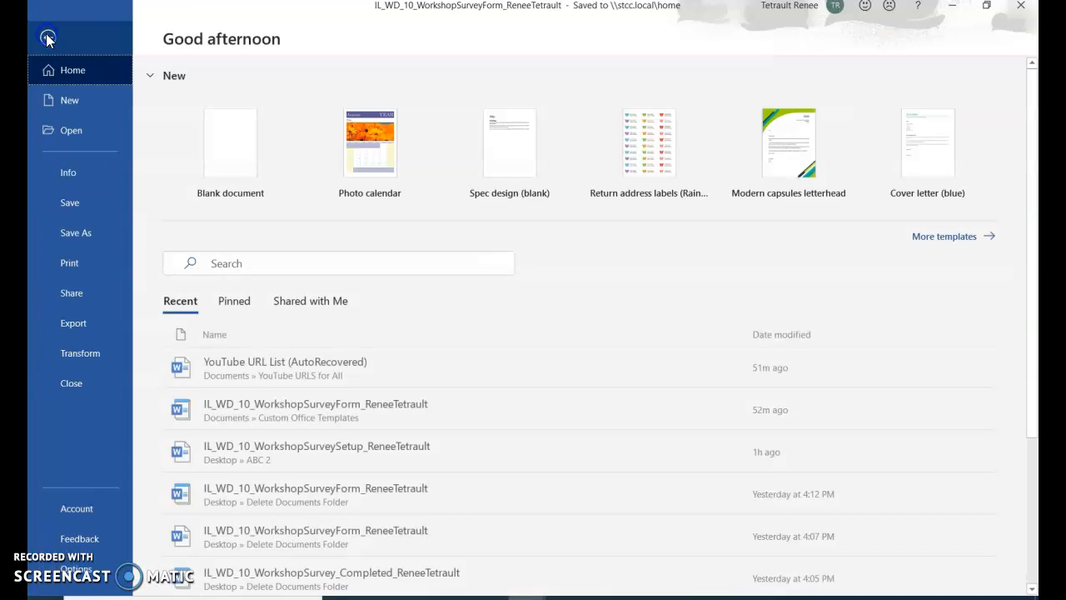
click(72, 383)
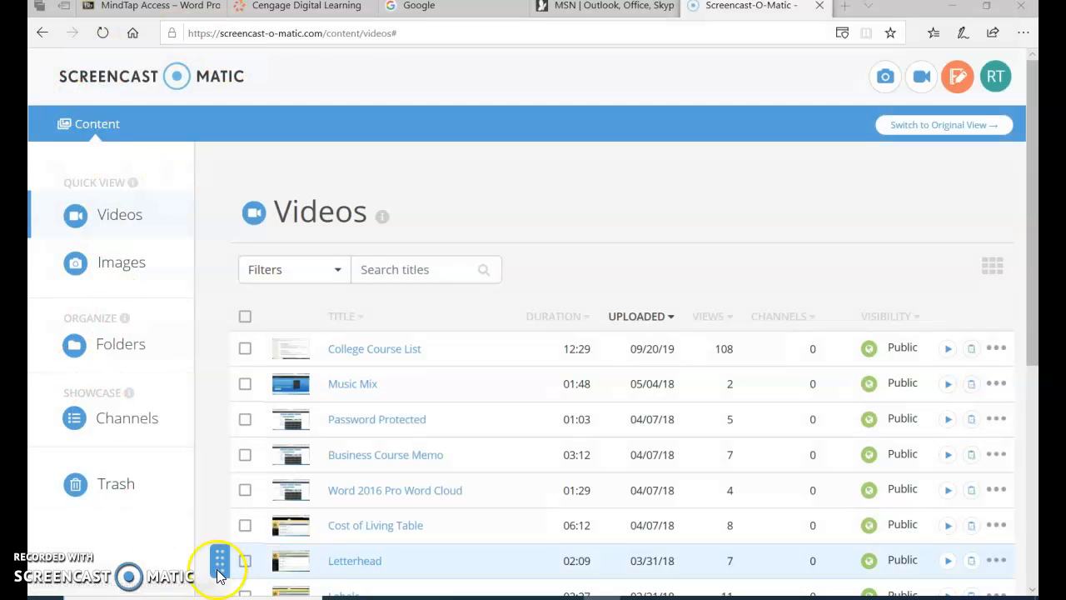
mouse_move(530, 596)
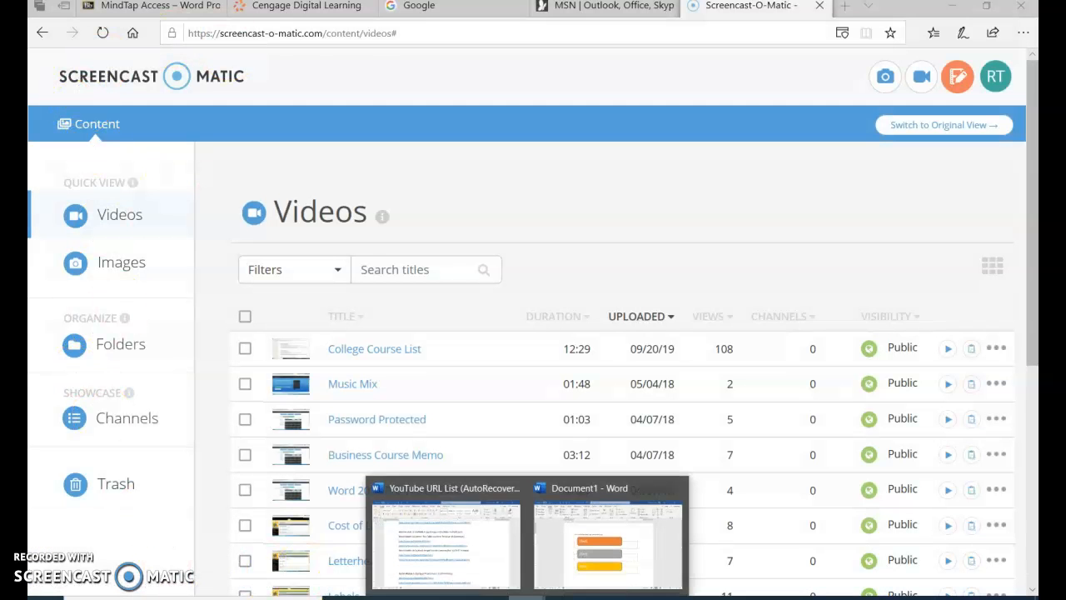
click(546, 571)
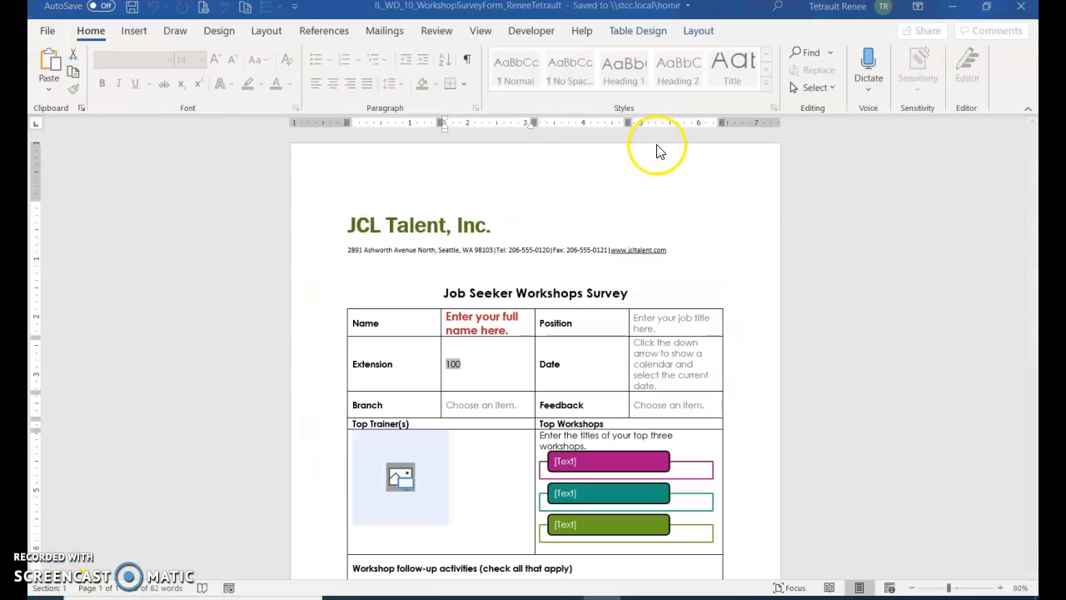
Step: Stop Protection in the Restrict Editing pane and confirm the Unprotect Document prompt
click(524, 33)
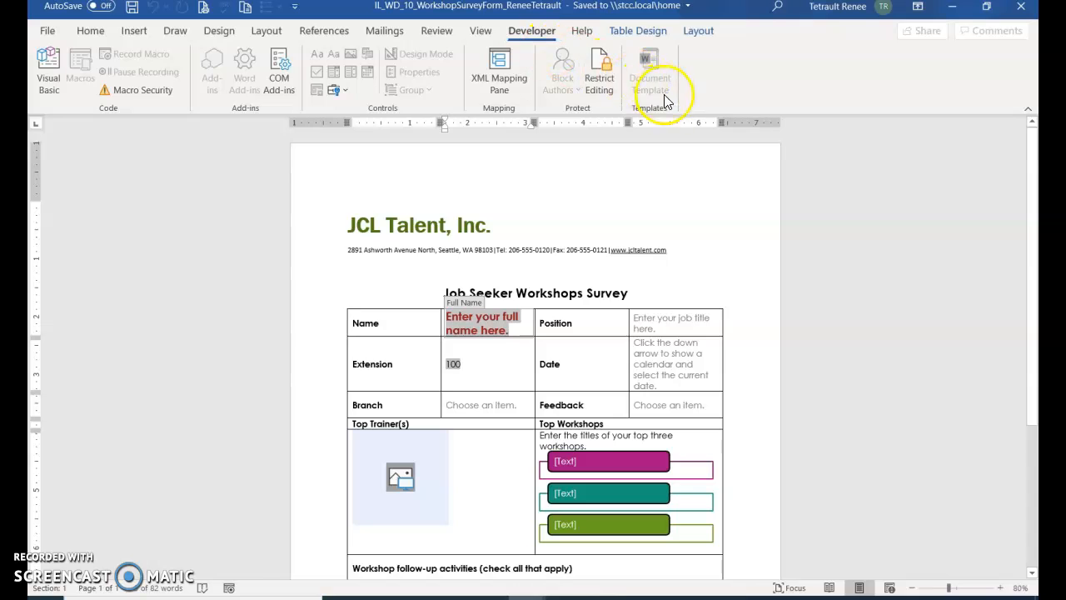
click(601, 83)
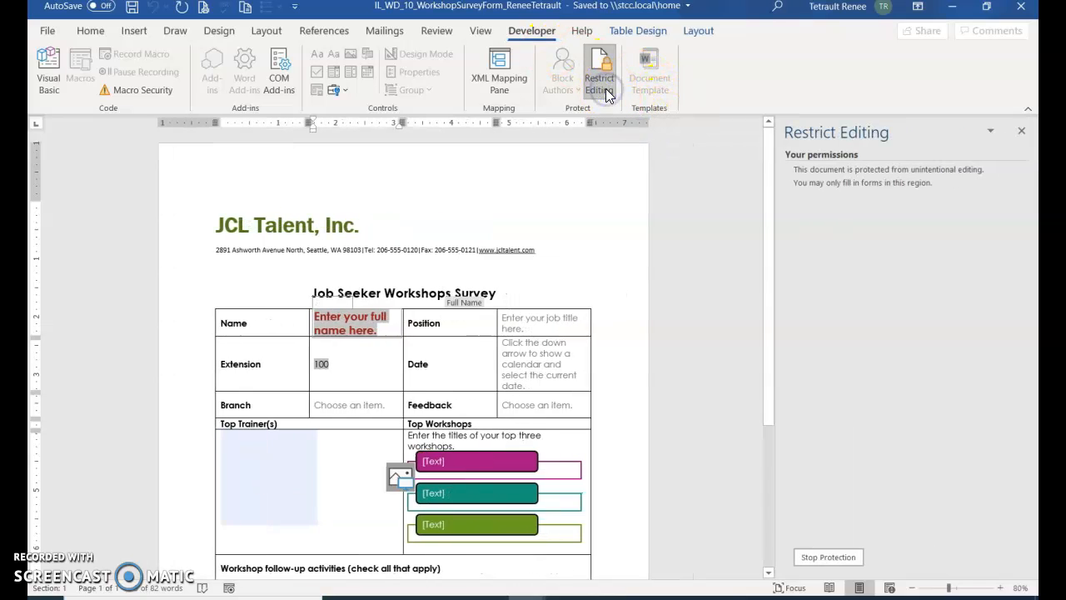
click(830, 560)
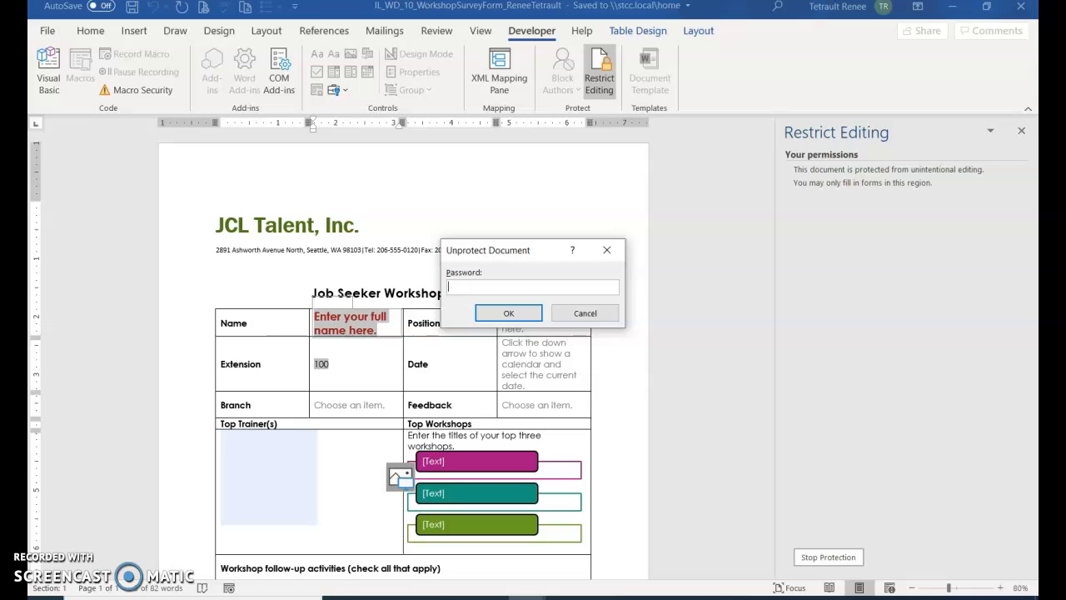
key(Return)
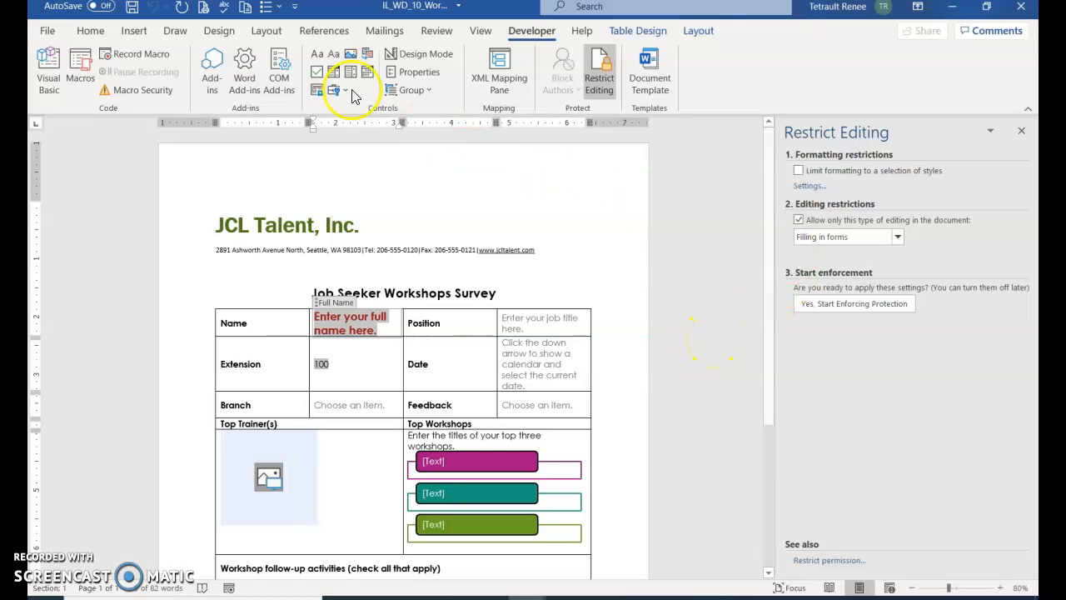
Step: Set the Design page colour to Light Turquoise, Background 2, Lighter 80%
click(220, 34)
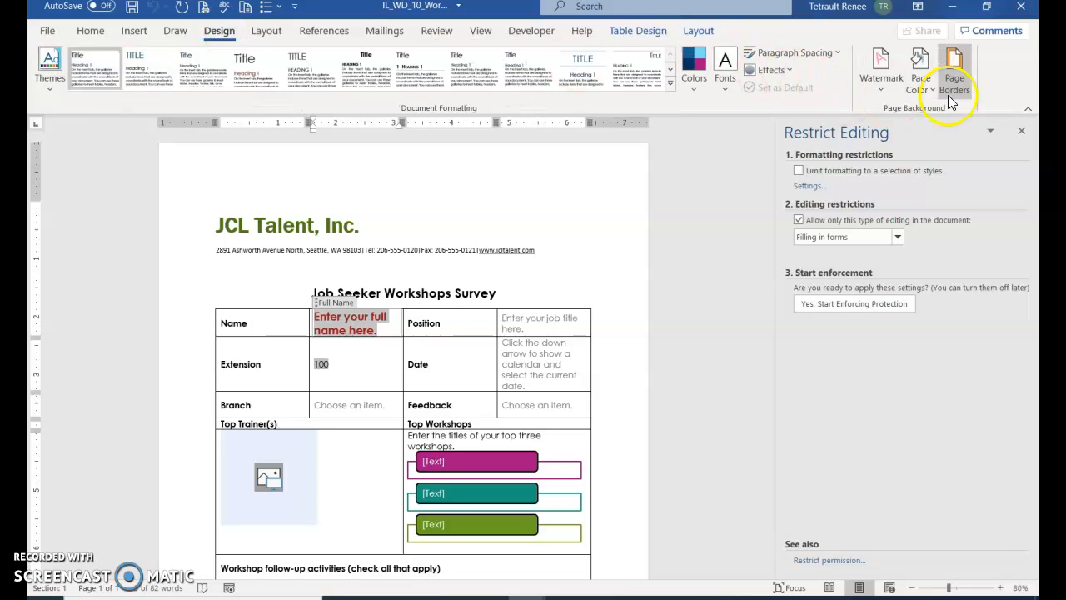
click(921, 83)
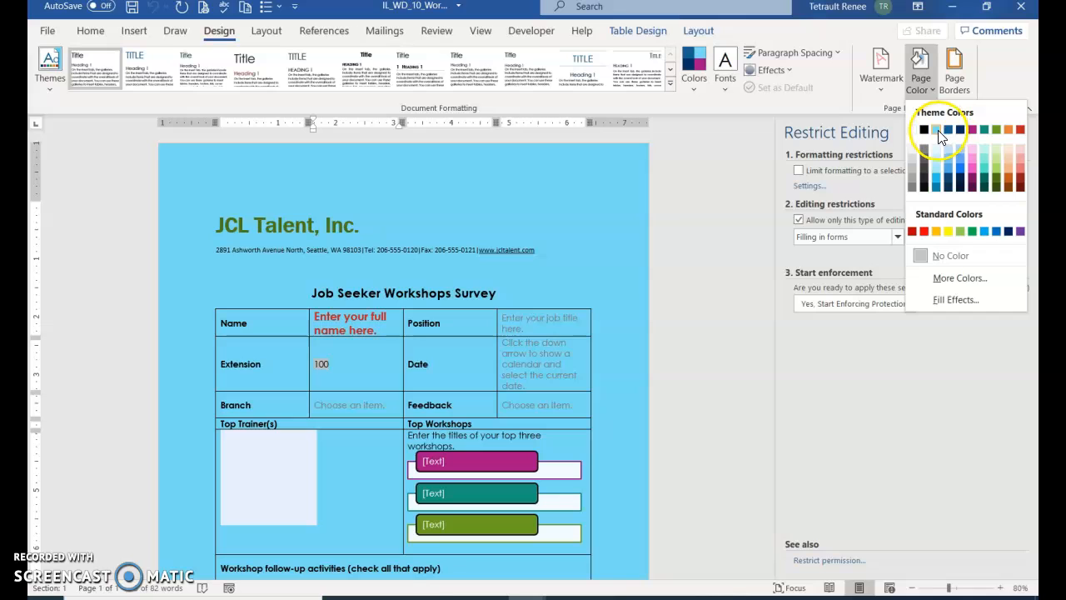
click(937, 130)
click(935, 157)
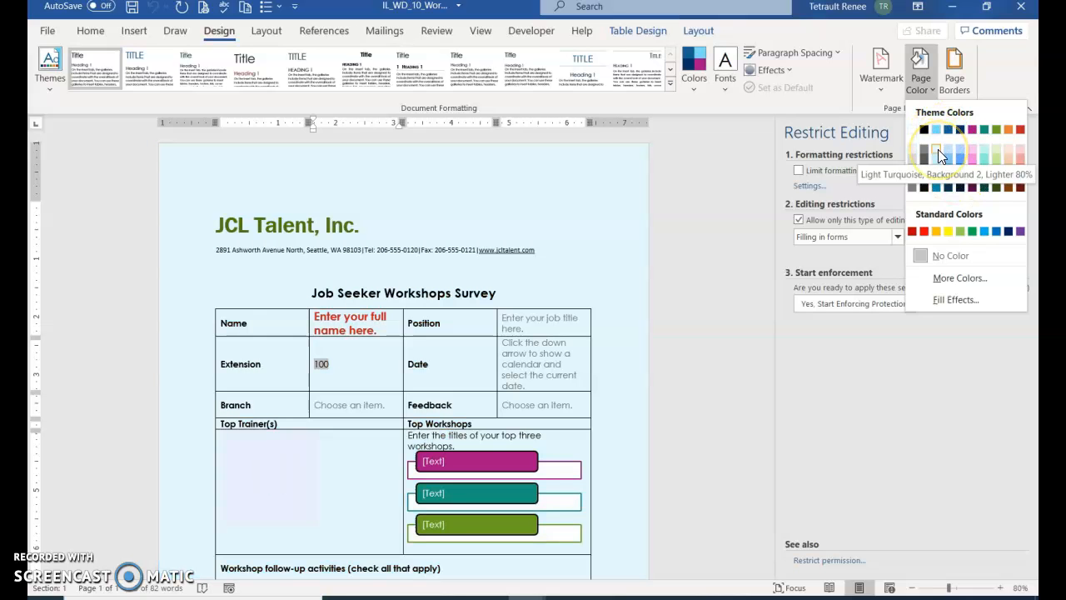
click(937, 149)
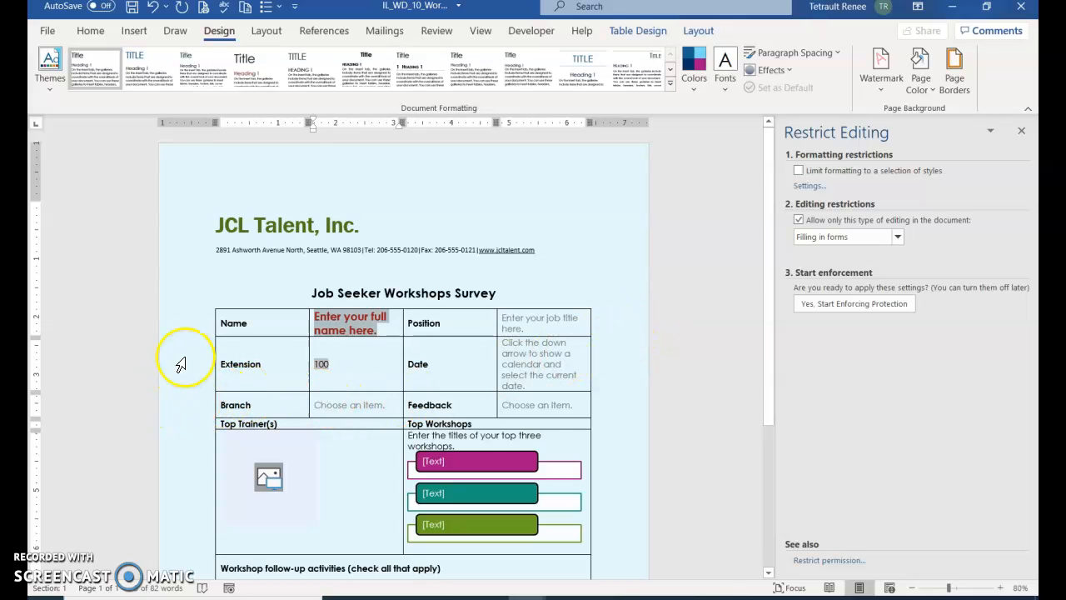
click(261, 330)
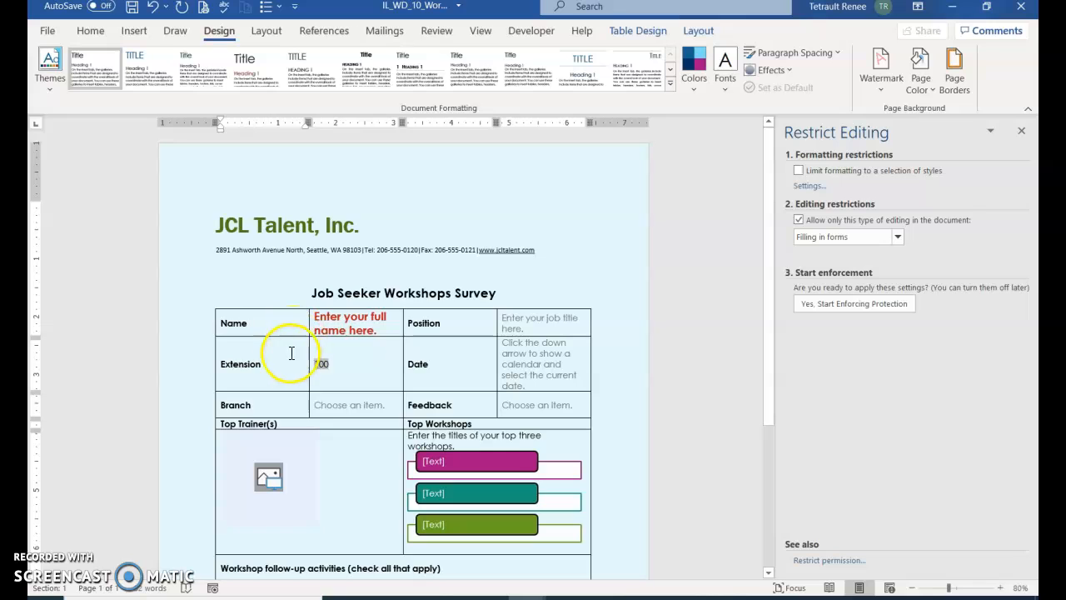
Step: Select the entire survey table and give it White shading
click(274, 320)
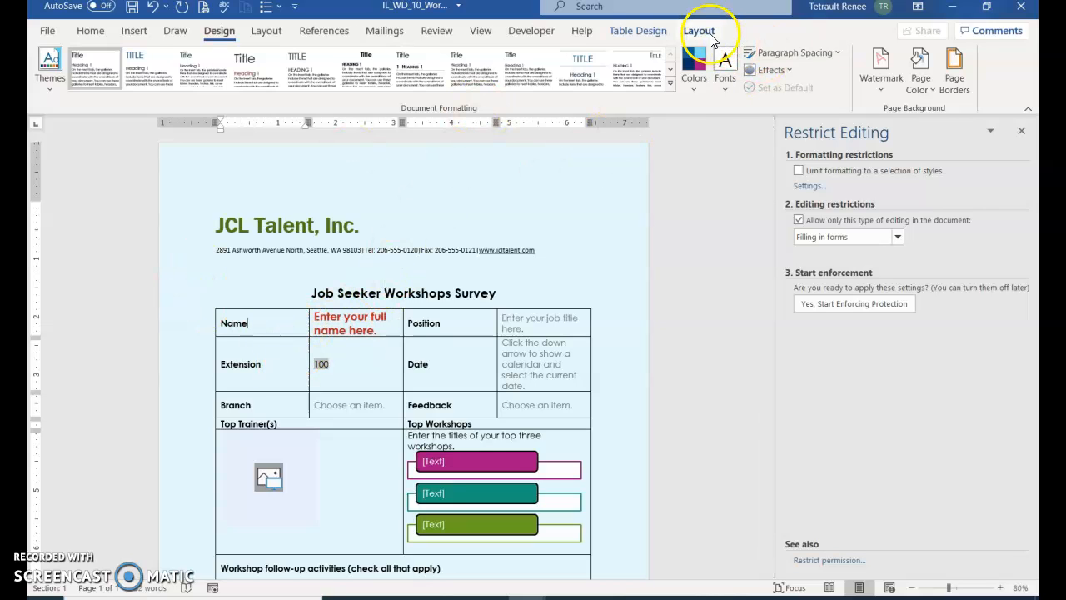
click(700, 32)
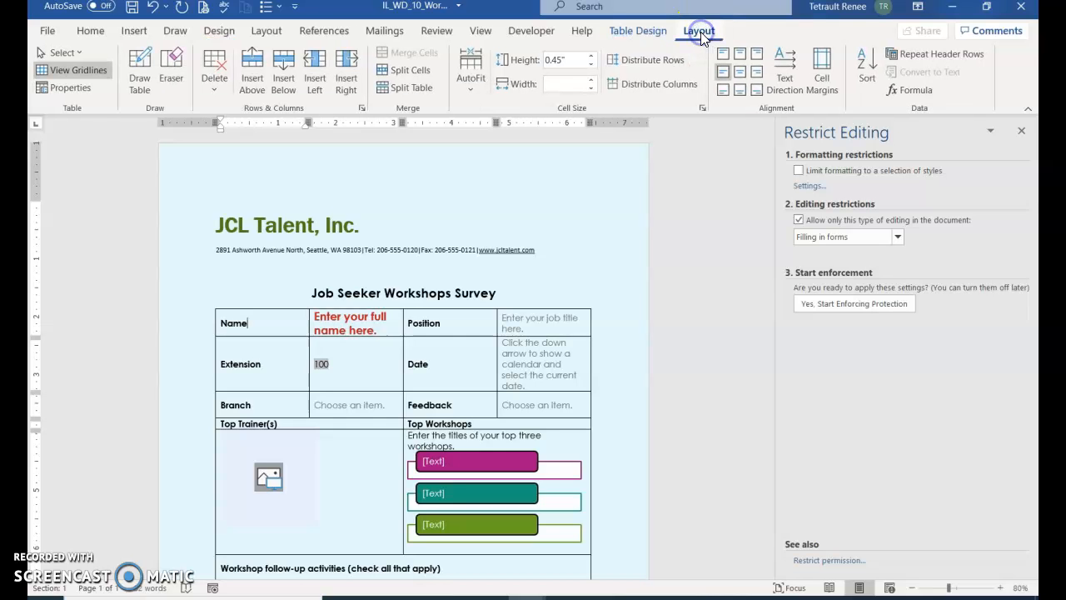
click(57, 51)
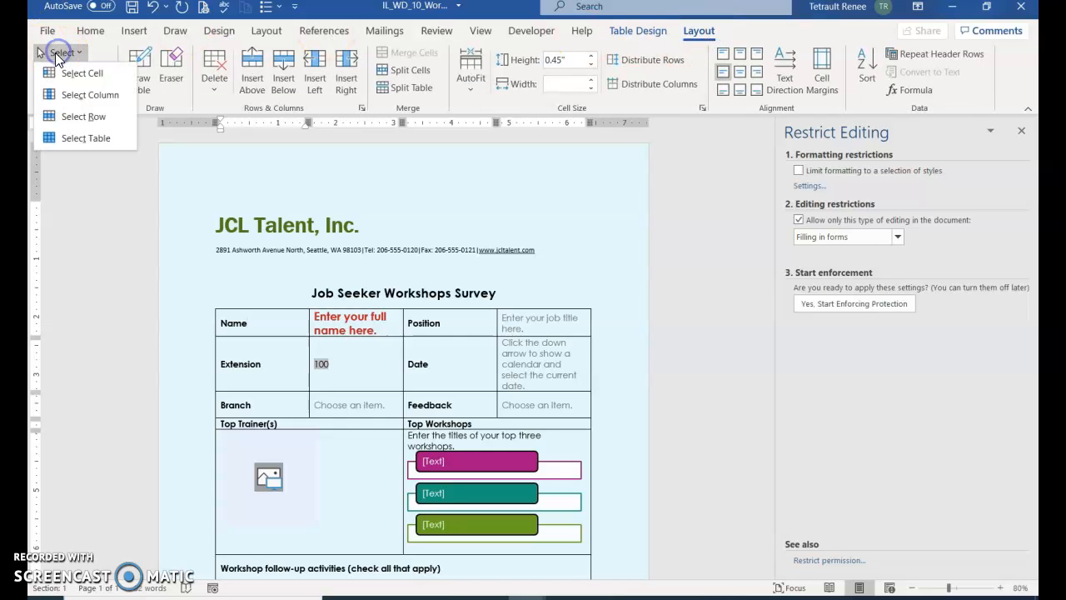
click(84, 139)
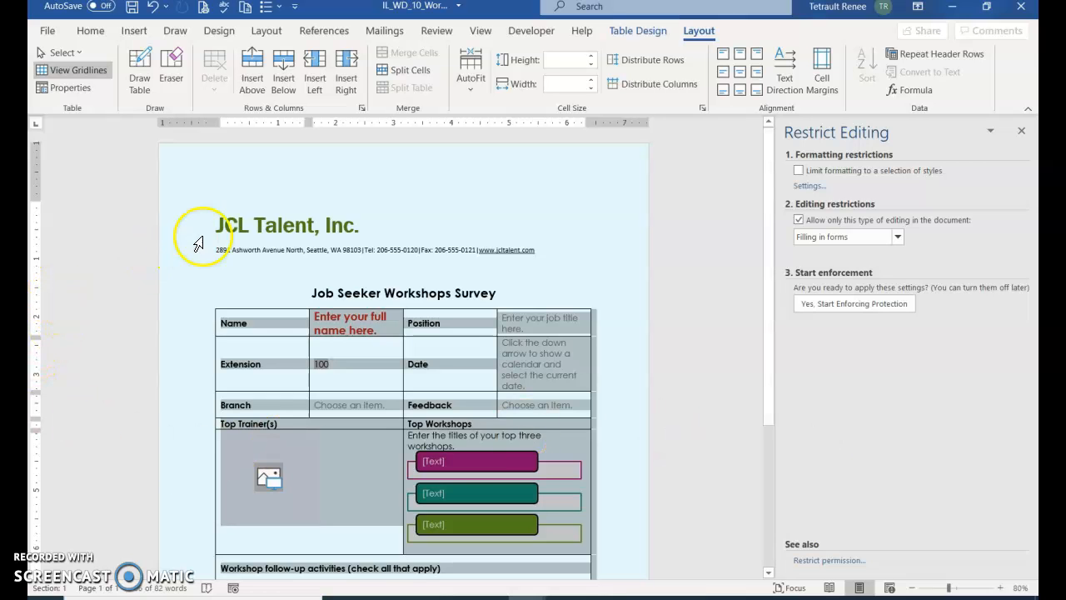
click(639, 30)
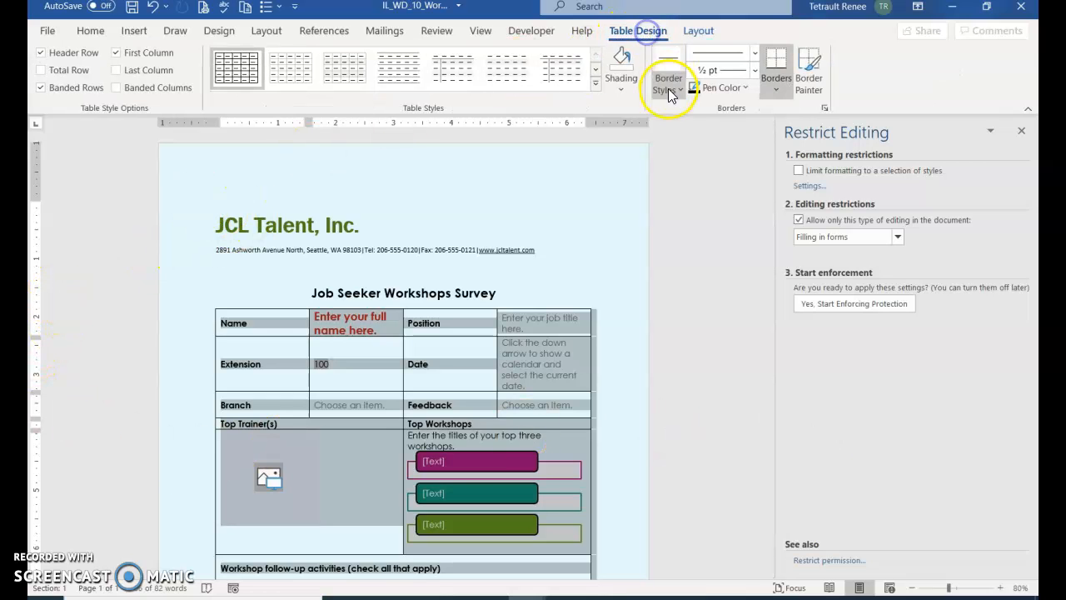
click(624, 88)
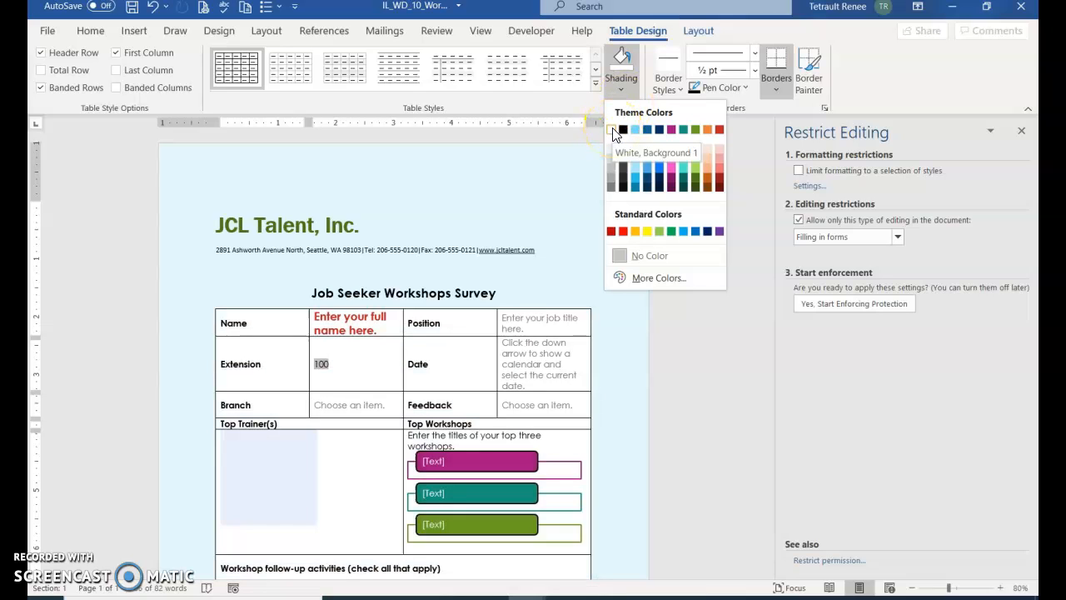
click(613, 131)
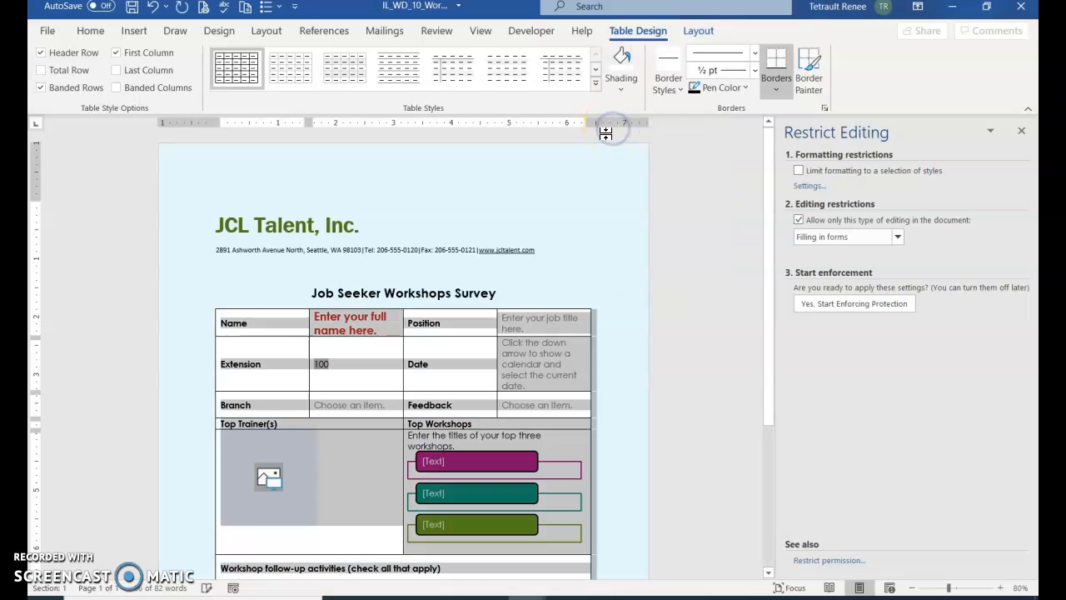
Step: Apply Outside Borders to the table, then deselect it
click(772, 89)
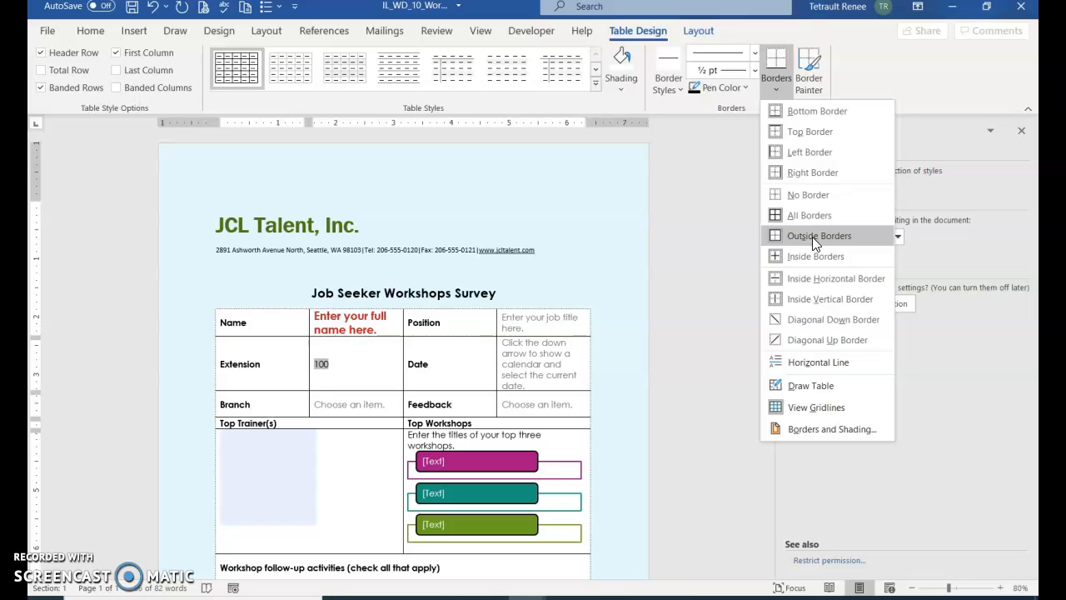
click(812, 236)
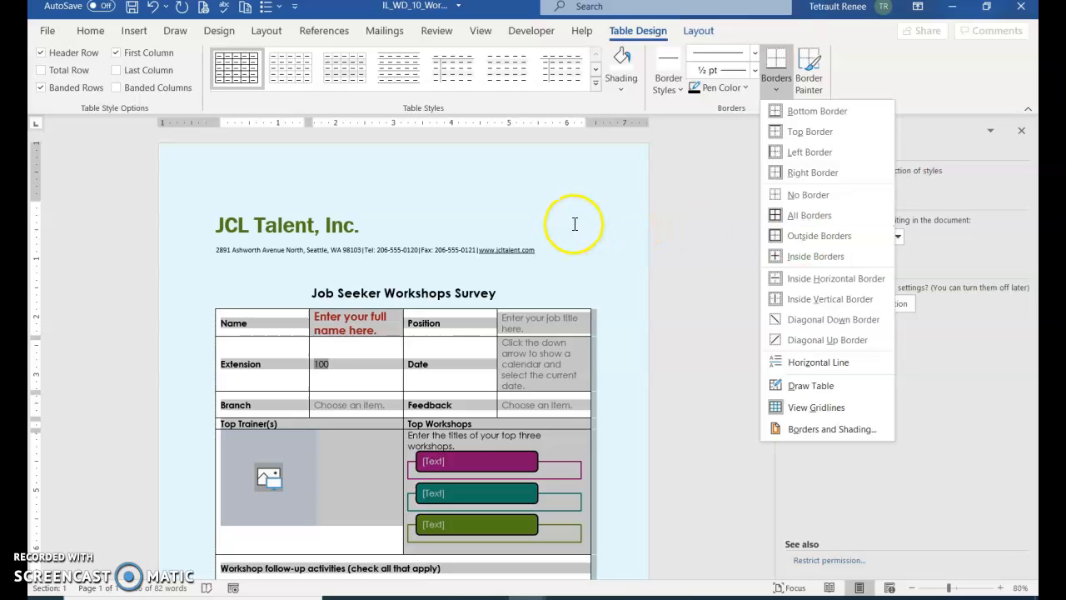
click(808, 236)
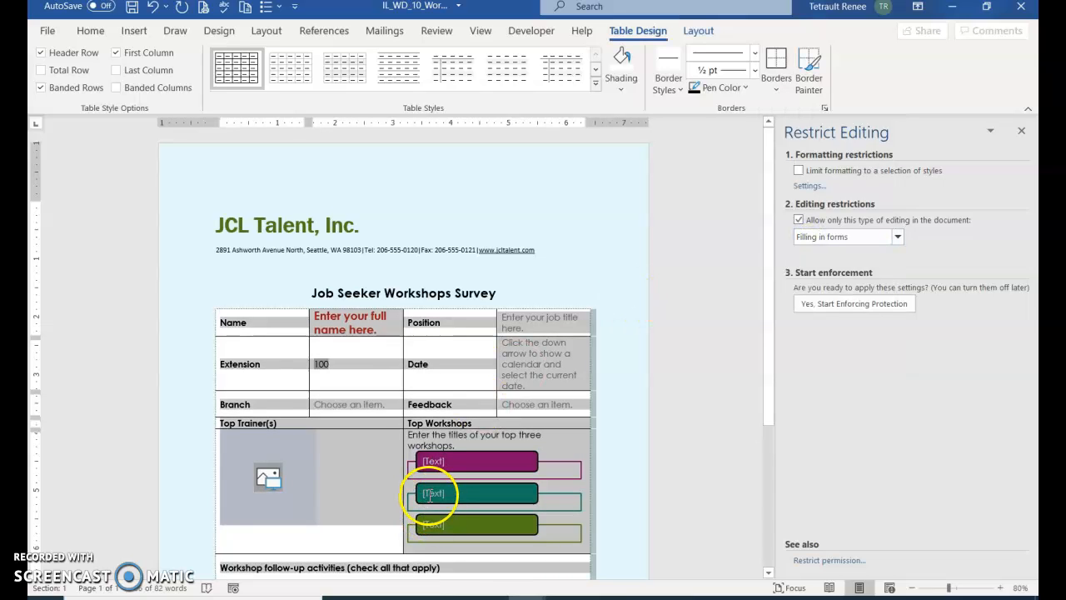
click(349, 472)
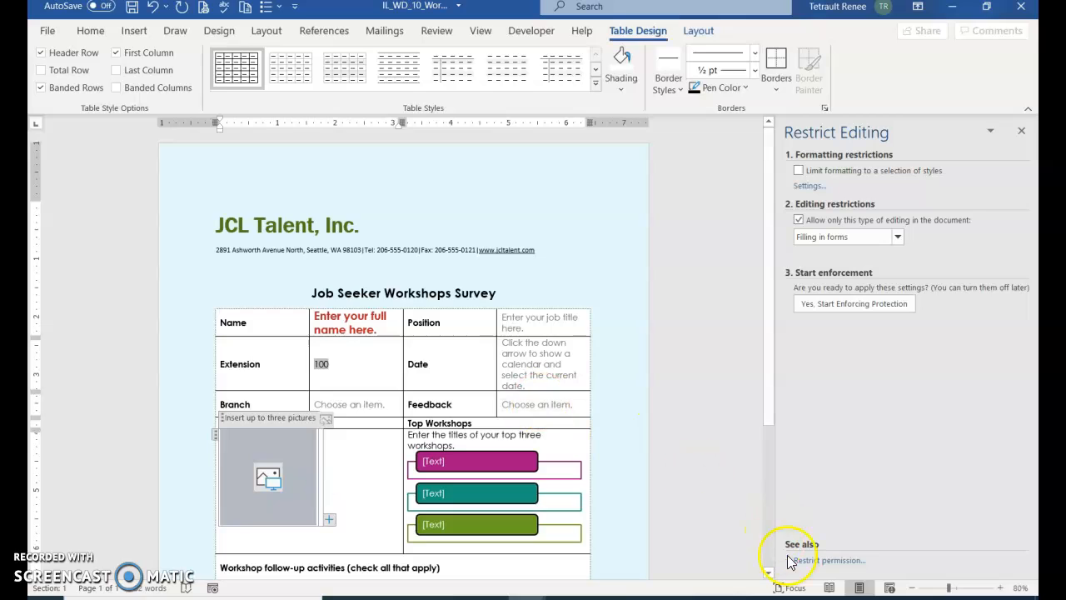
Step: Enforce fill-in-forms protection again, entering and confirming a password
click(866, 312)
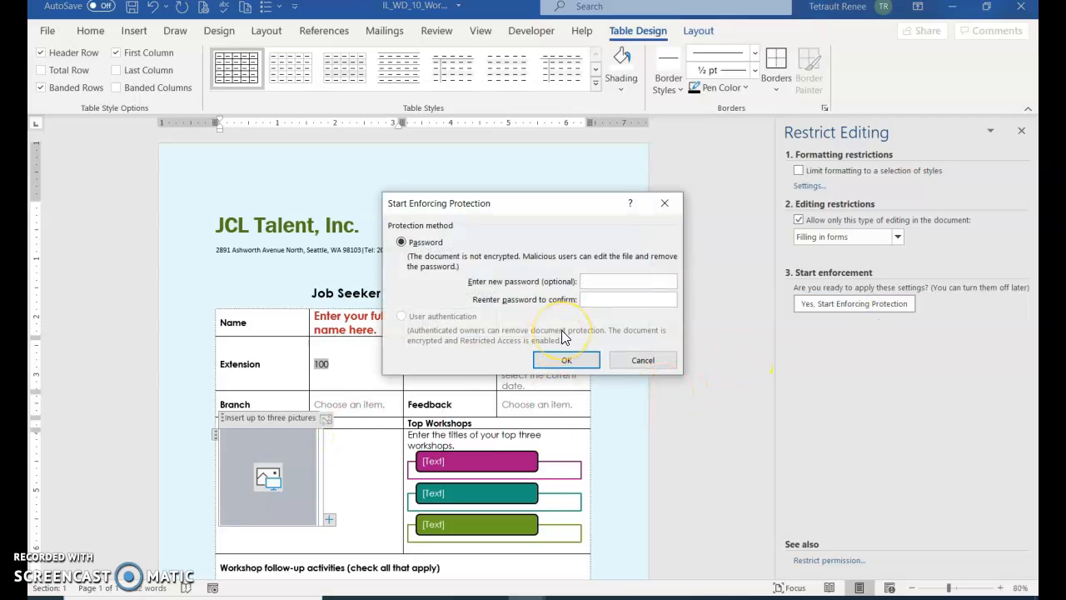
text(•••••••)
key(Tab)
text(•••••••)
click(563, 361)
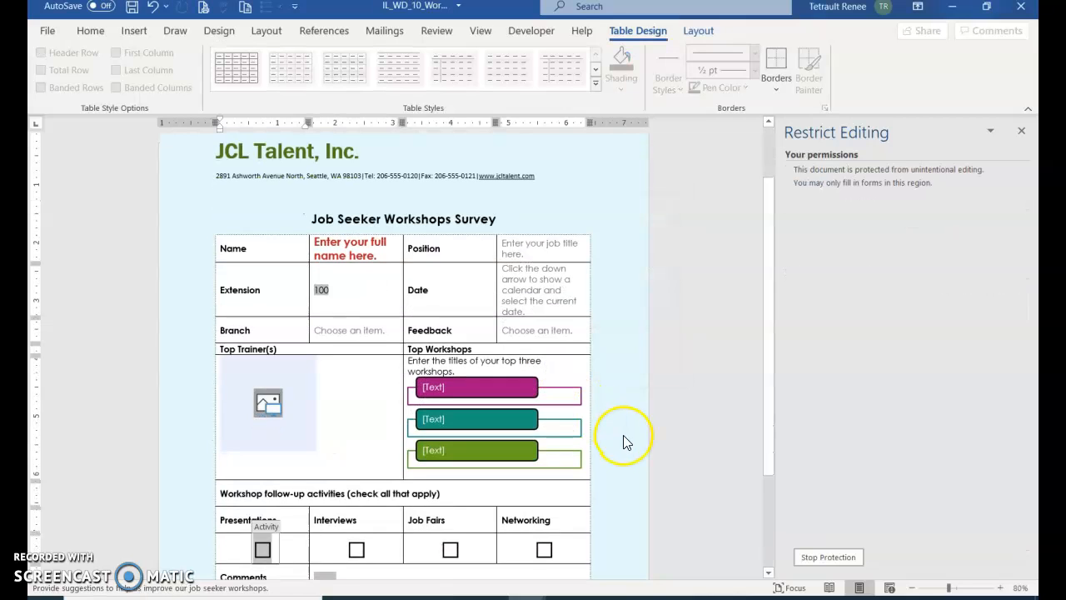